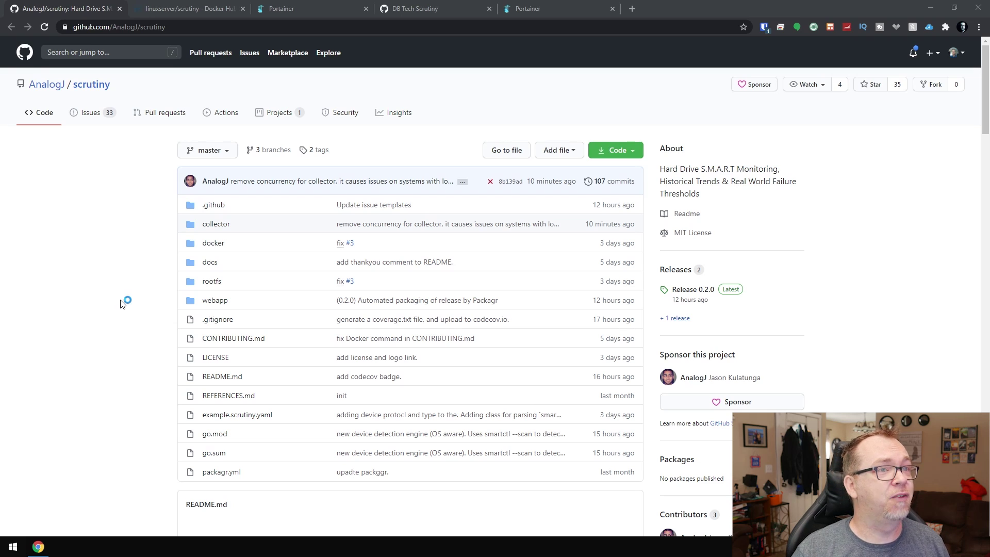
# Step: Read down the scrutiny README, highlighting the 'WebUI for smartd' description line
pyautogui.scroll(-6, 123, 304)
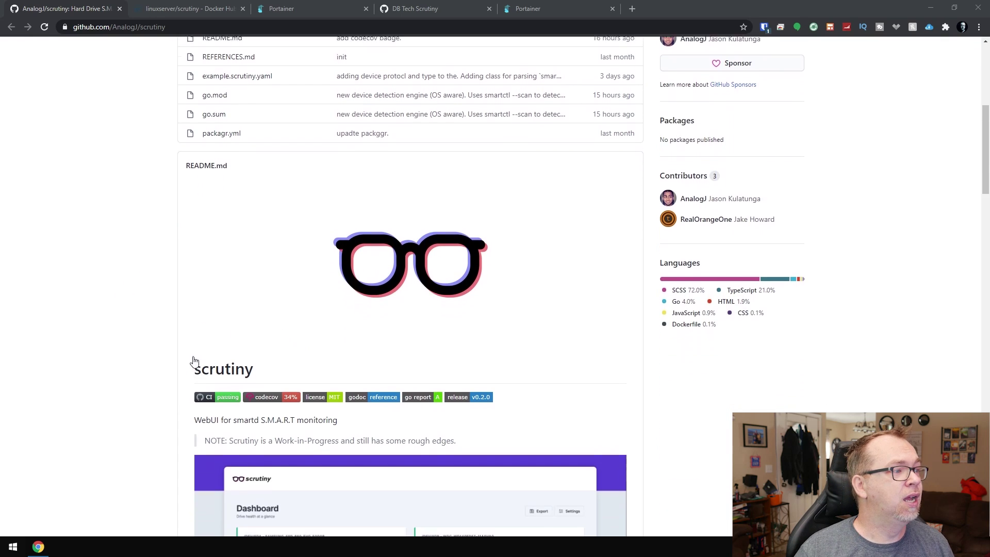
pyautogui.scroll(-1, 194, 360)
pyautogui.moveTo(199, 345); pyautogui.dragTo(304, 344)
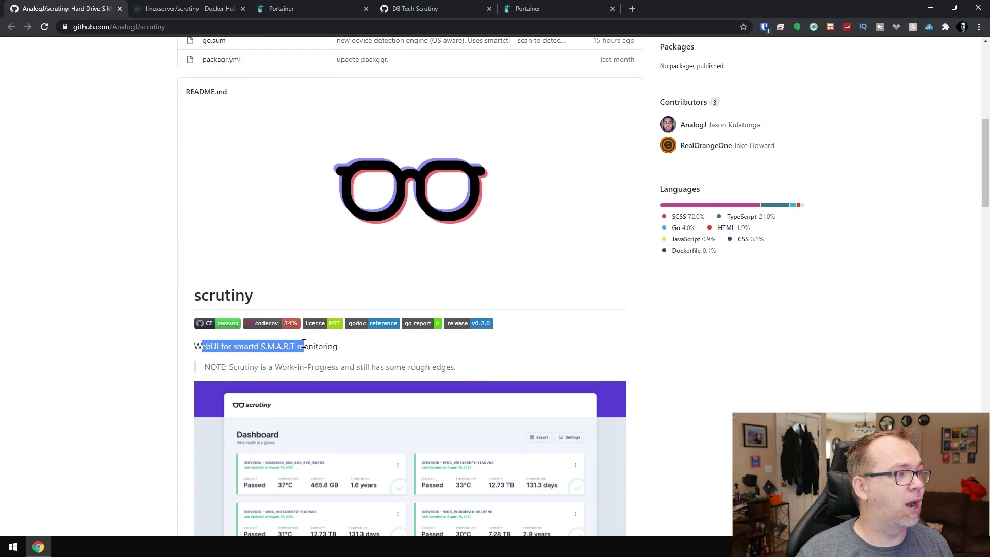
pyautogui.scroll(-2, 282, 351)
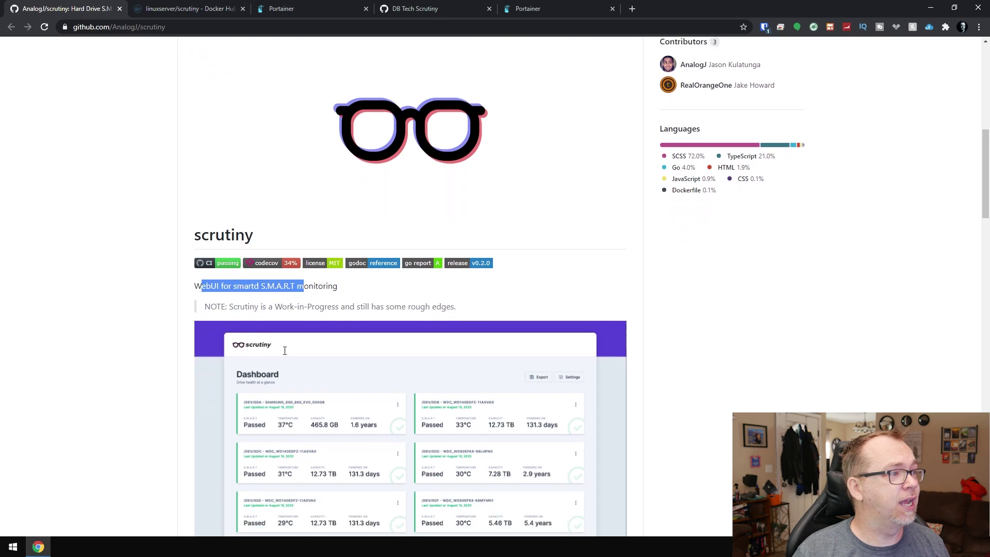
pyautogui.moveTo(229, 264); pyautogui.dragTo(436, 260)
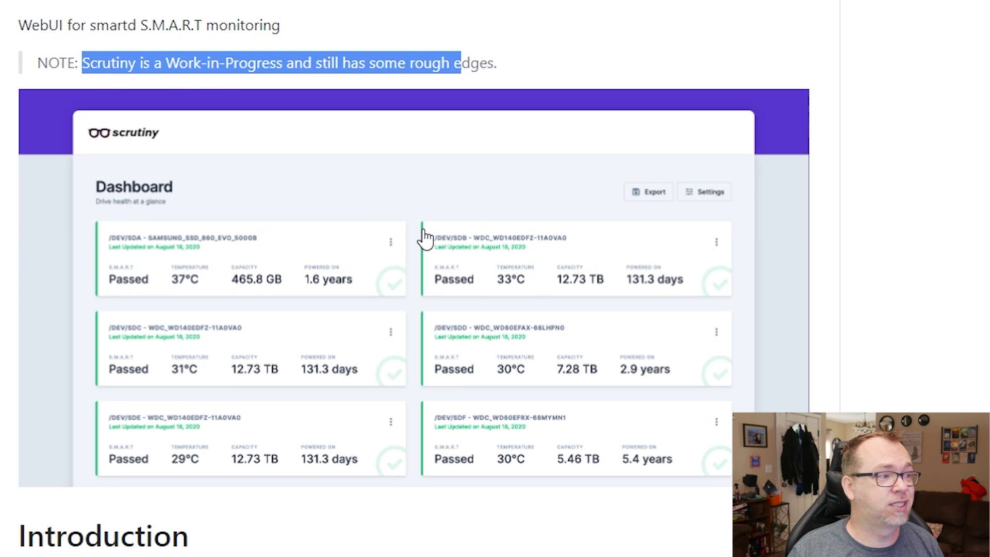
# Step: Select the full docker run command under Getting Started, noting its host port 8080
pyautogui.scroll(-20, 426, 238)
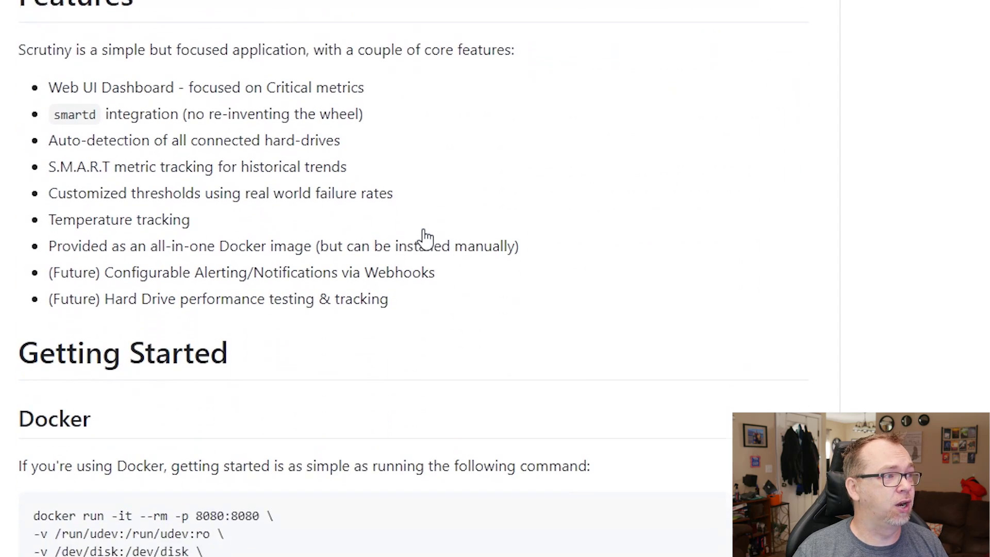
pyautogui.scroll(10, 404, 248)
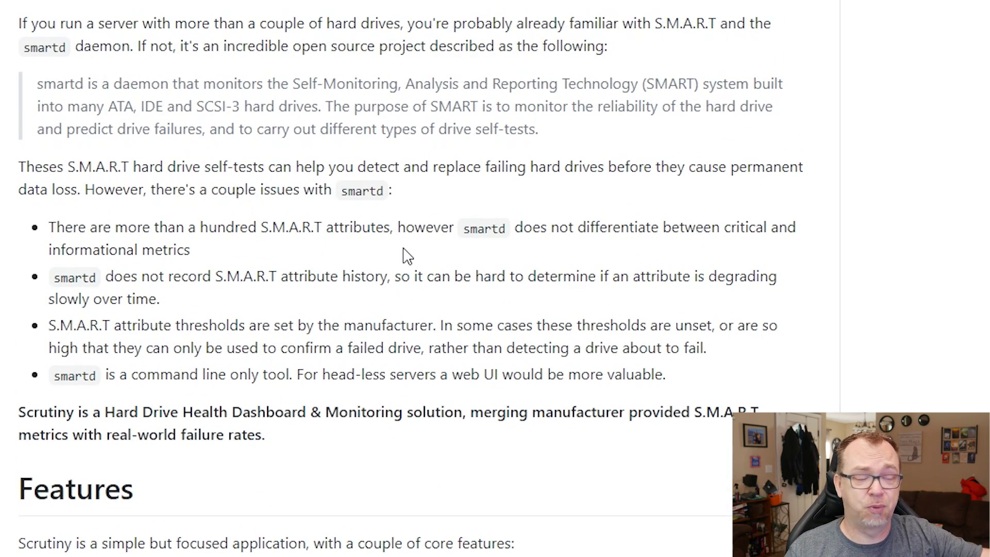
pyautogui.scroll(-12, 405, 256)
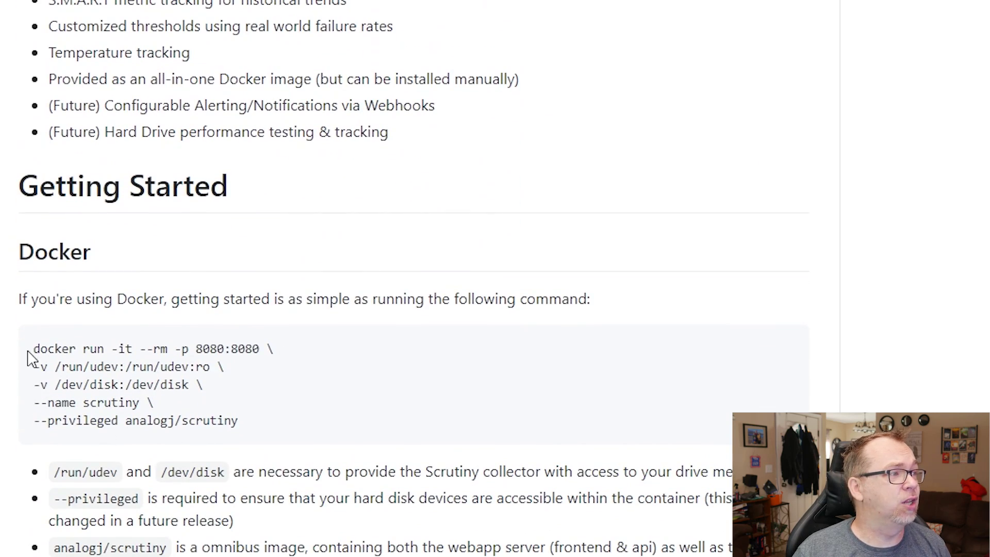
pyautogui.moveTo(34, 343); pyautogui.dragTo(272, 429)
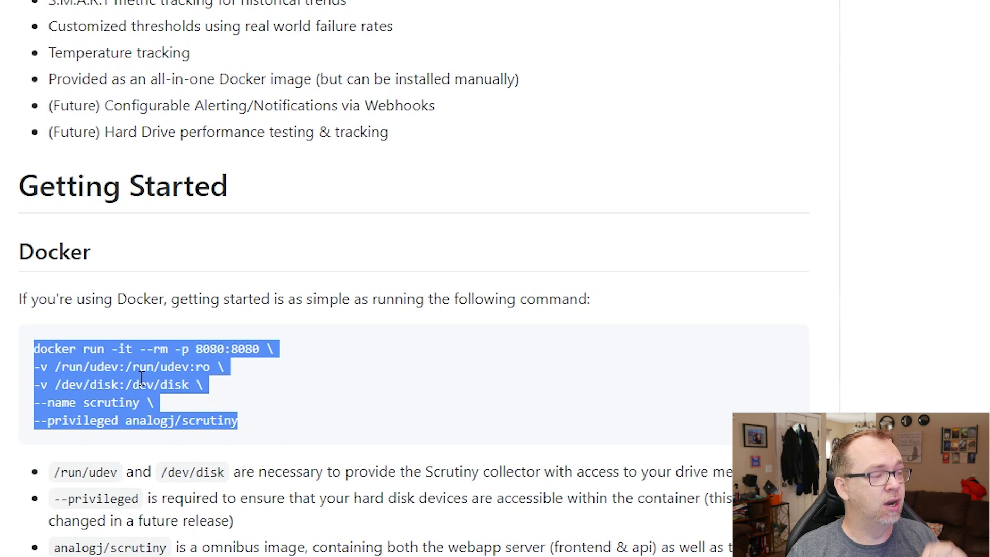
pyautogui.doubleClick(215, 345)
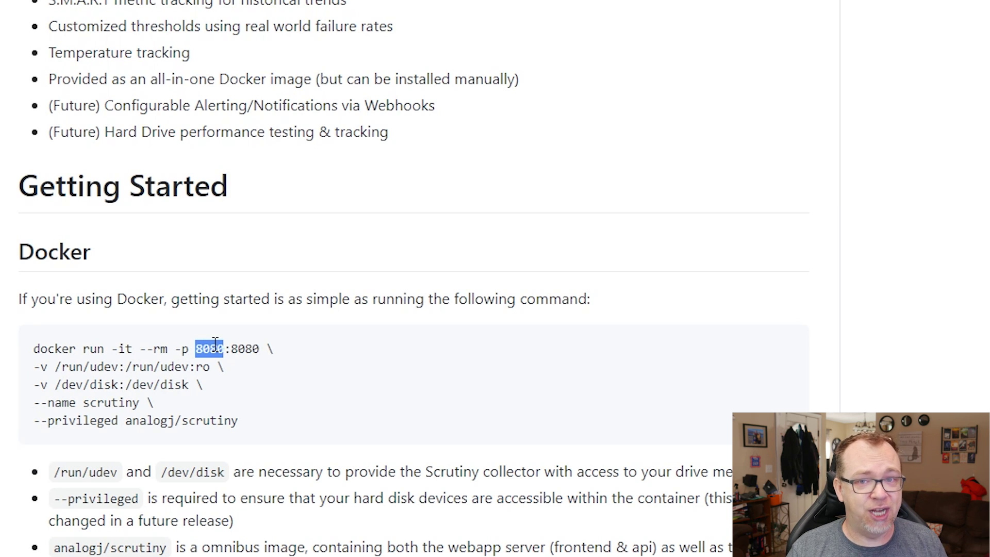
pyautogui.moveTo(33, 347); pyautogui.dragTo(385, 432)
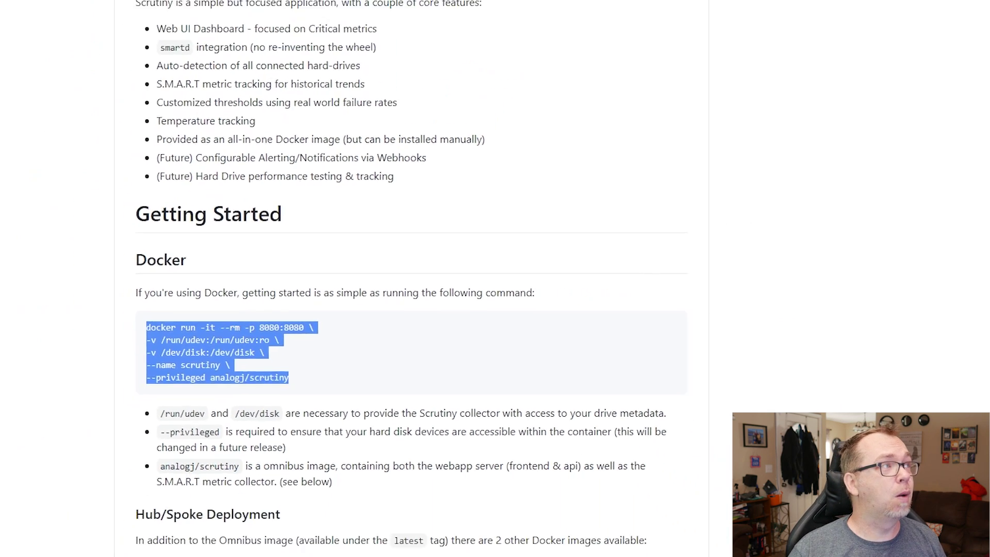
# Step: Highlight the whole linuxserver/scrutiny docker-compose example, from --- through restart: unless-stopped
pyautogui.click(185, 8)
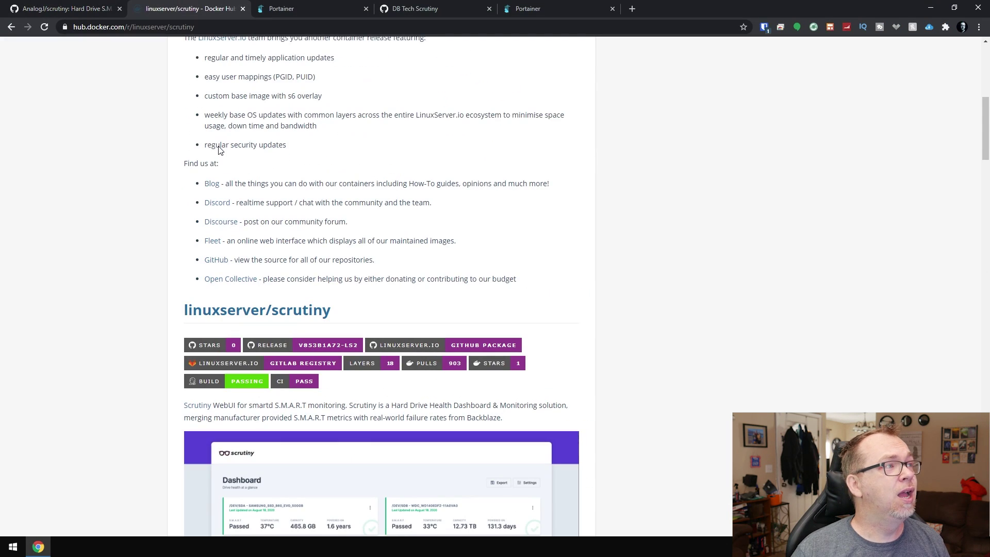
pyautogui.scroll(2, 219, 149)
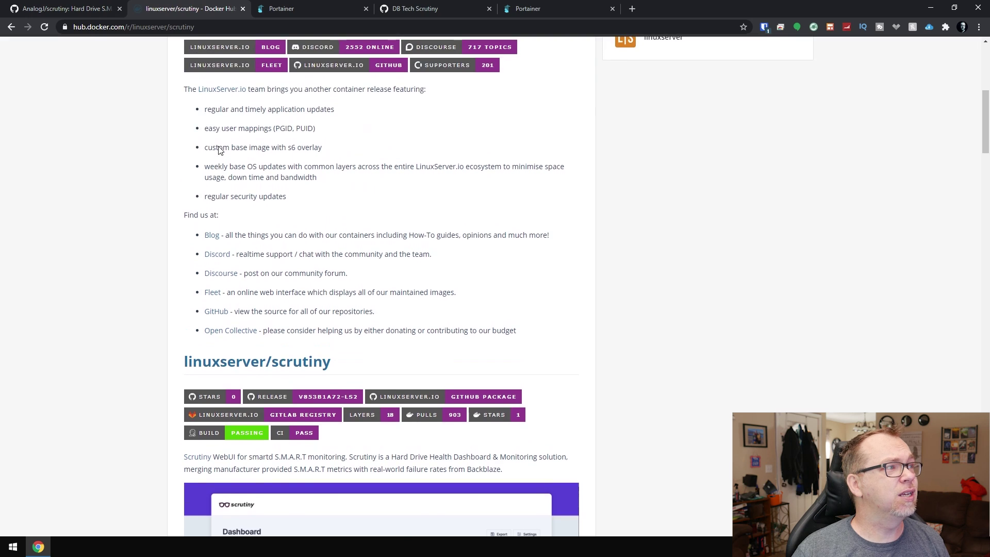
pyautogui.scroll(-10, 219, 150)
pyautogui.scroll(-8, 219, 150)
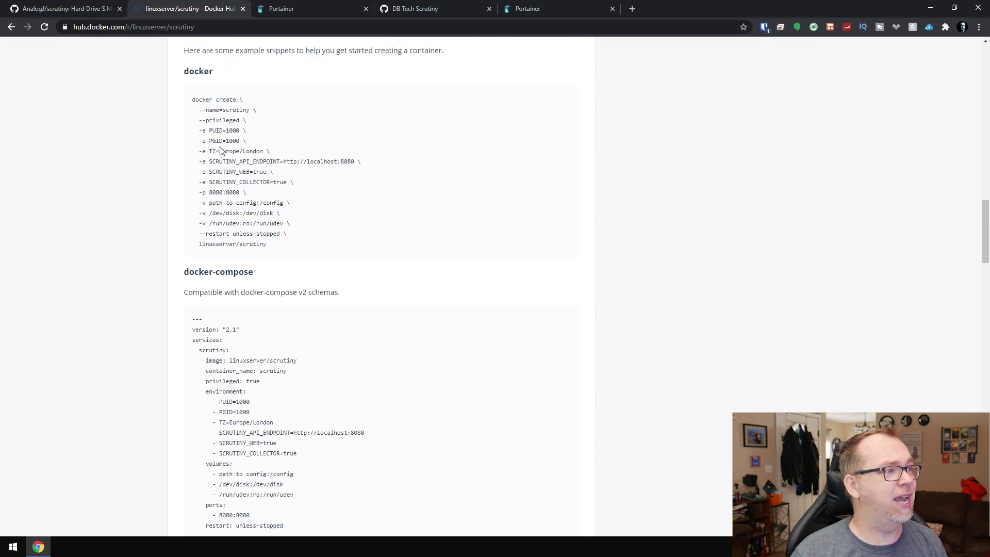
pyautogui.moveTo(192, 119); pyautogui.dragTo(312, 320)
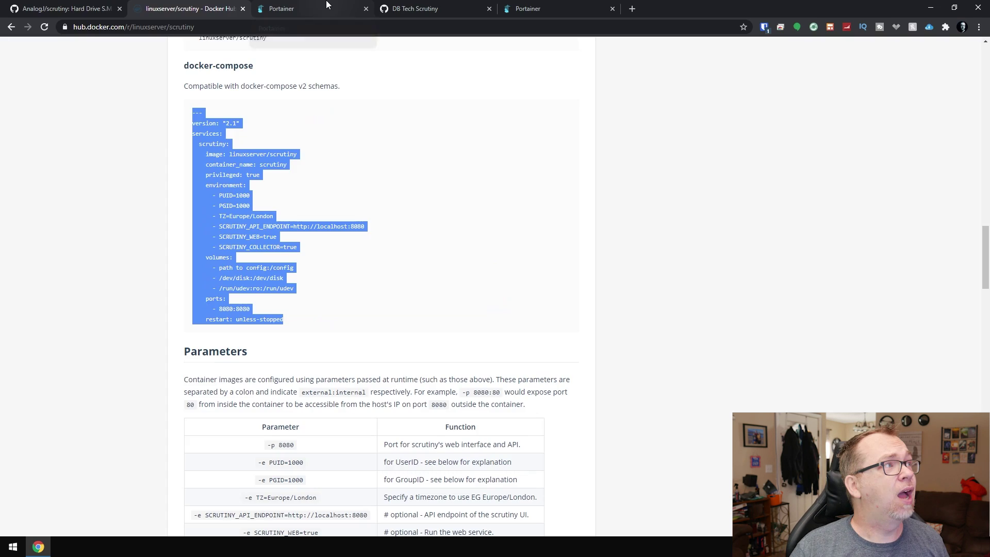
pyautogui.click(330, 8)
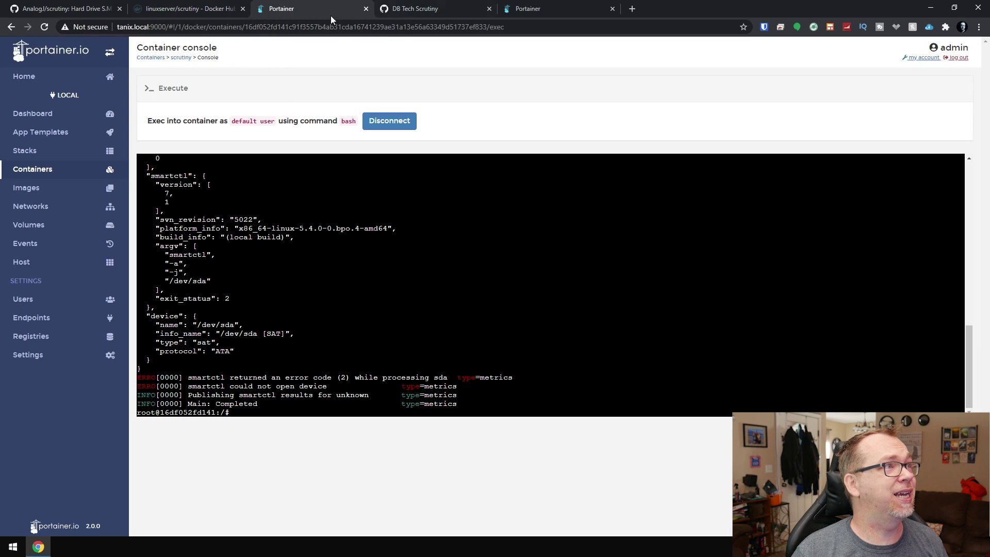
# Step: Go to the local endpoint's container list in the other Portainer instance
pyautogui.click(508, 6)
pyautogui.moveTo(508, 5); pyautogui.dragTo(305, 5)
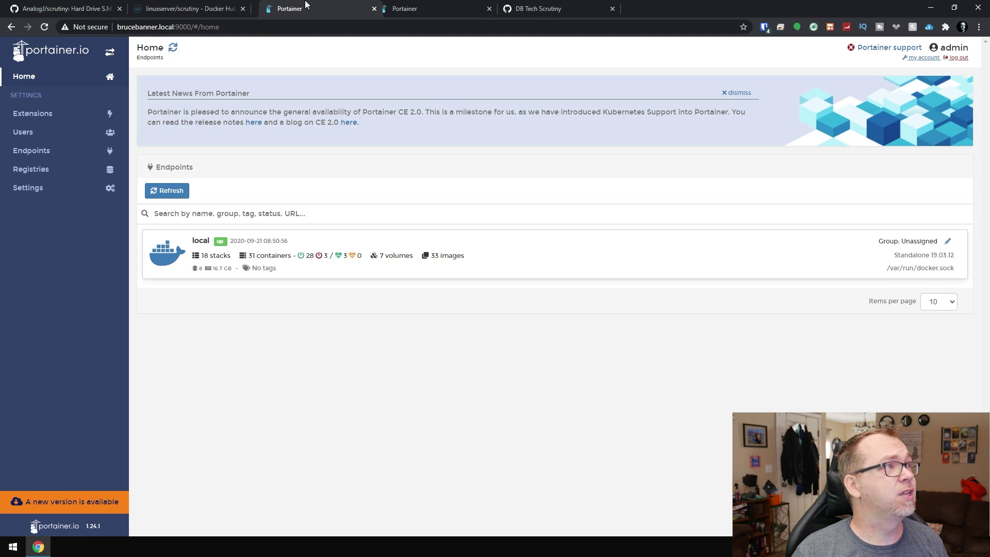
pyautogui.click(493, 260)
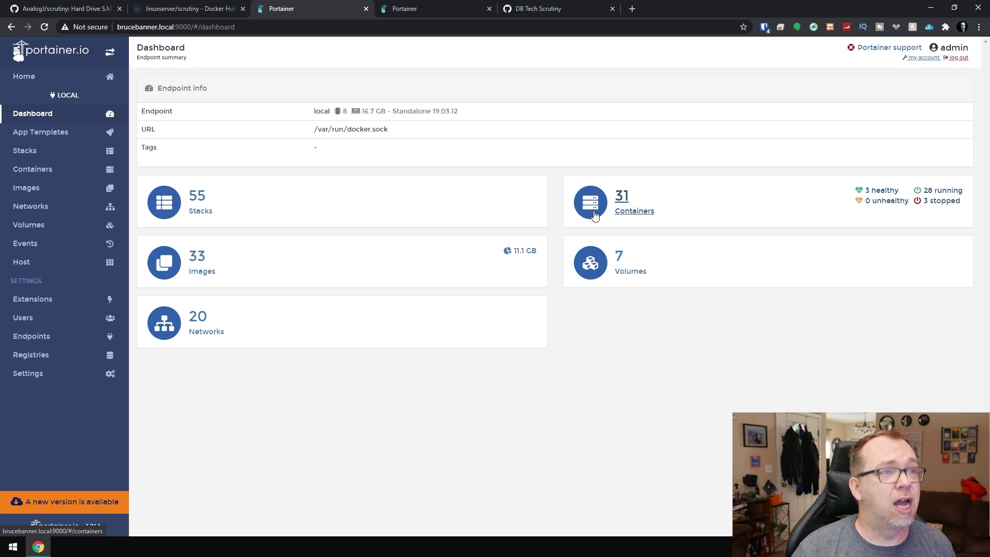
pyautogui.click(617, 206)
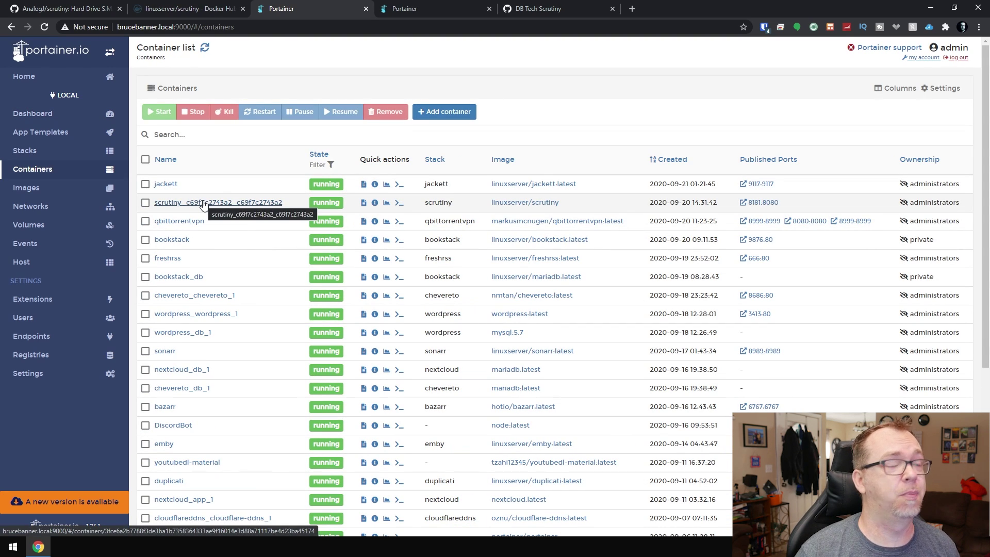
# Step: Remove the scrutiny container together with its non-persistent volumes
pyautogui.click(146, 202)
pyautogui.click(390, 111)
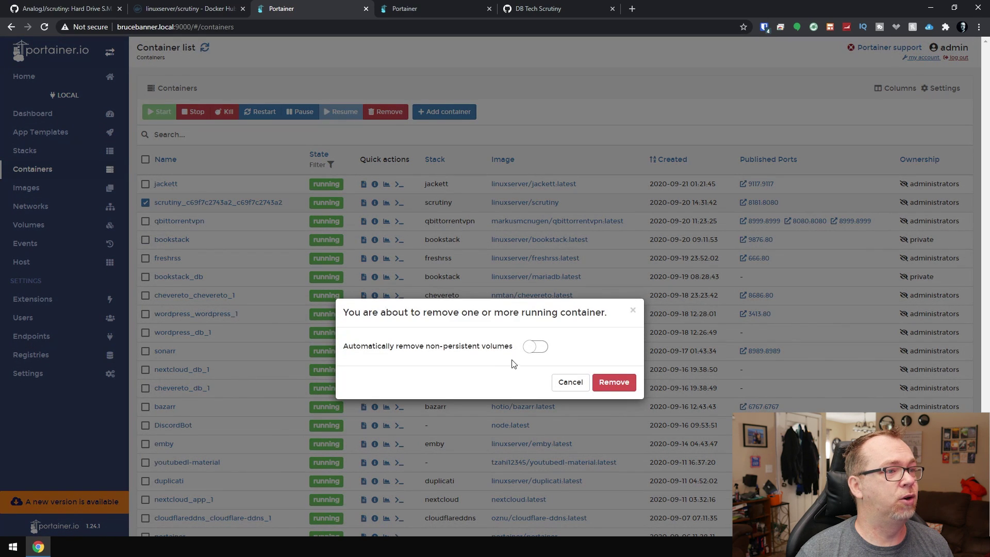
pyautogui.click(536, 346)
pyautogui.click(614, 382)
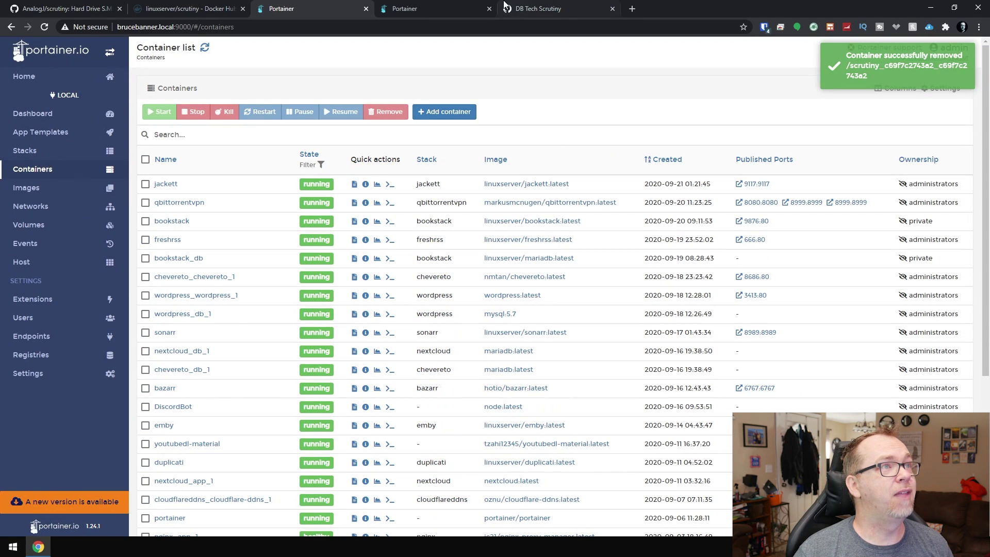
# Step: Highlight lines 1–21 of the DB Tech Scrutiny gist's compose YAML, then go to Portainer's stacks list
pyautogui.click(536, 9)
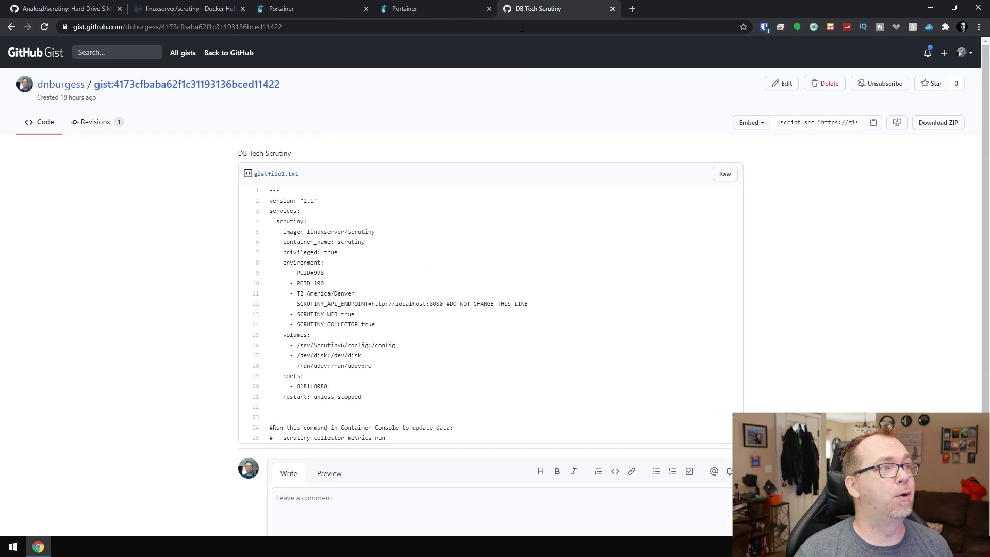
pyautogui.moveTo(271, 192); pyautogui.dragTo(426, 397)
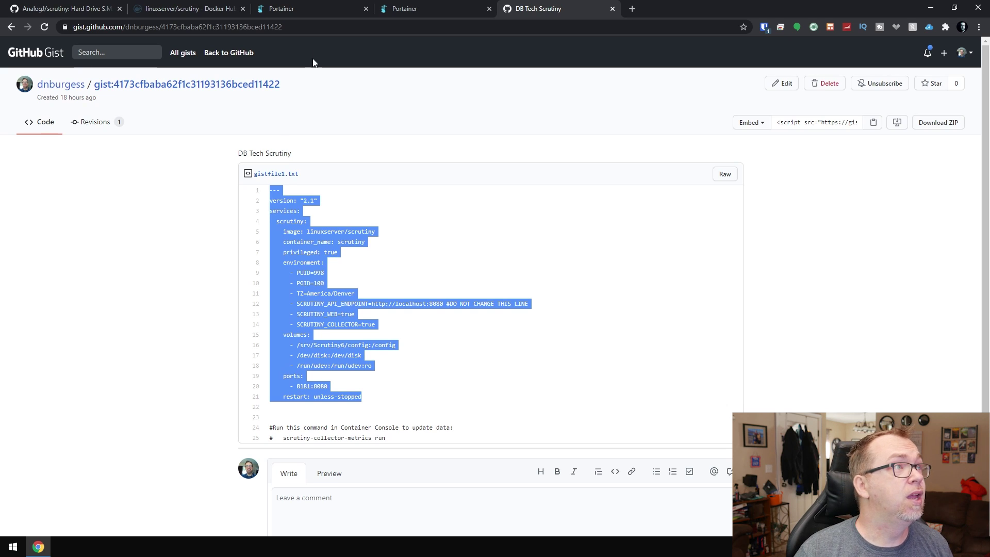
pyautogui.click(311, 6)
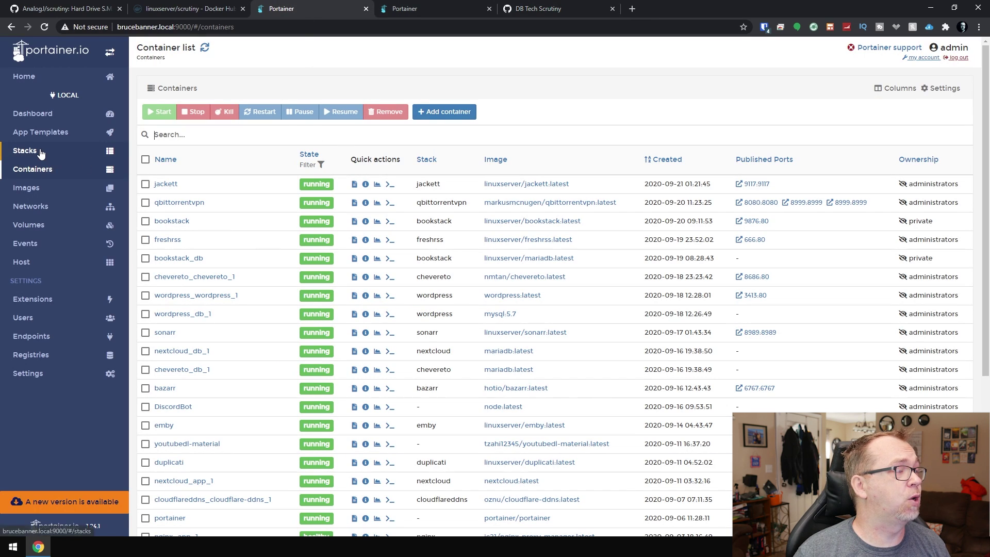
pyautogui.click(39, 150)
# Step: Open the scrutiny stack's editor and review the DO NOT CHANGE comment, ports 8181/8080 and device volumes
pyautogui.scroll(-15, 219, 236)
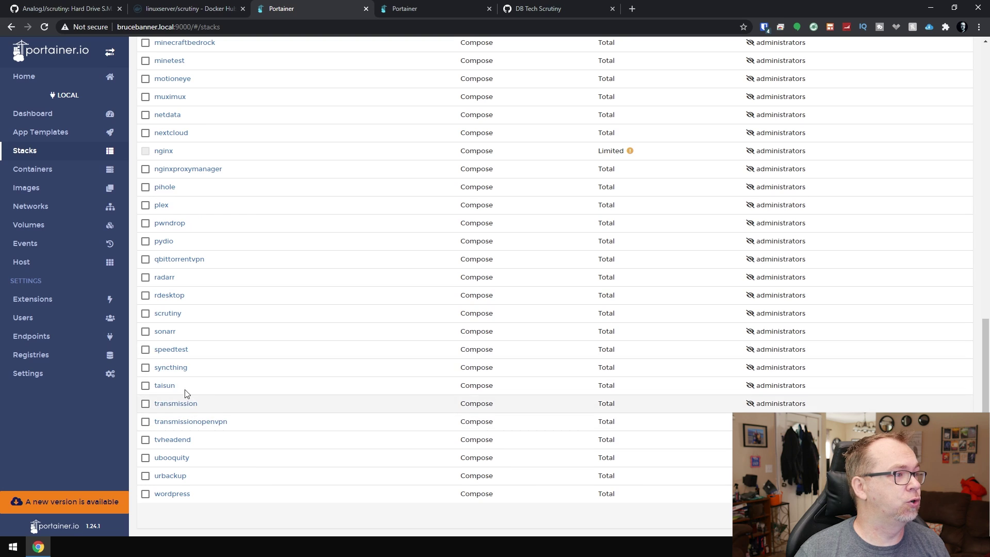
pyautogui.click(166, 314)
pyautogui.click(204, 98)
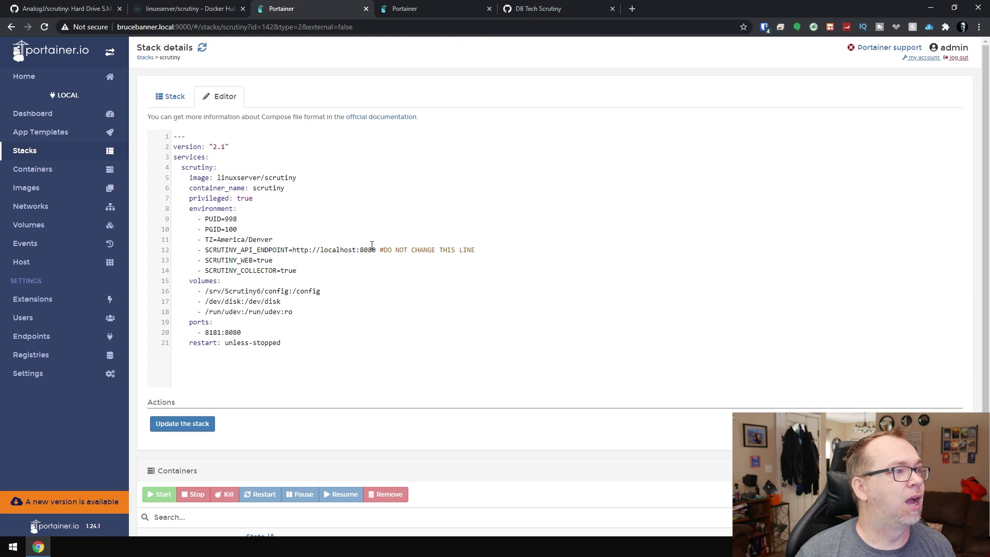
pyautogui.moveTo(377, 250); pyautogui.dragTo(476, 251)
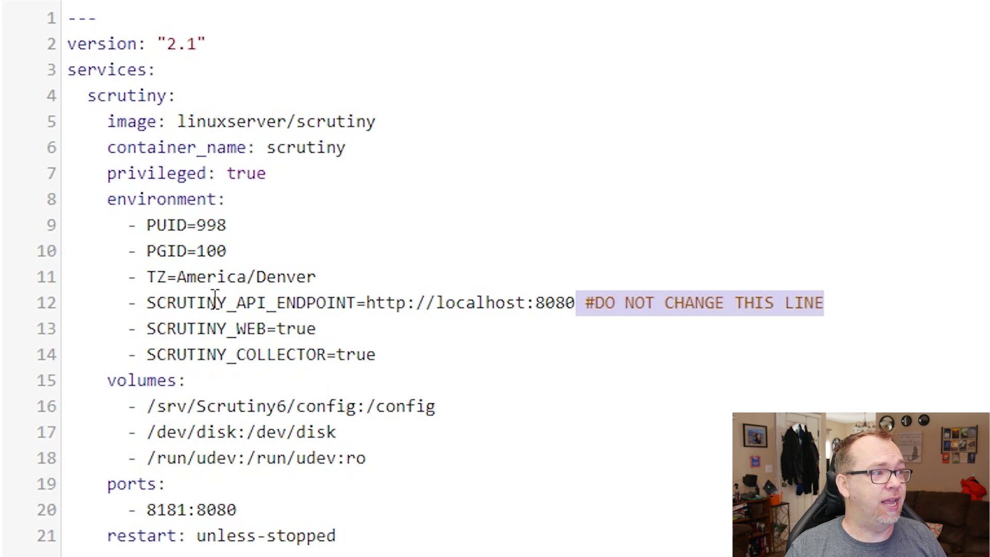
pyautogui.doubleClick(157, 510)
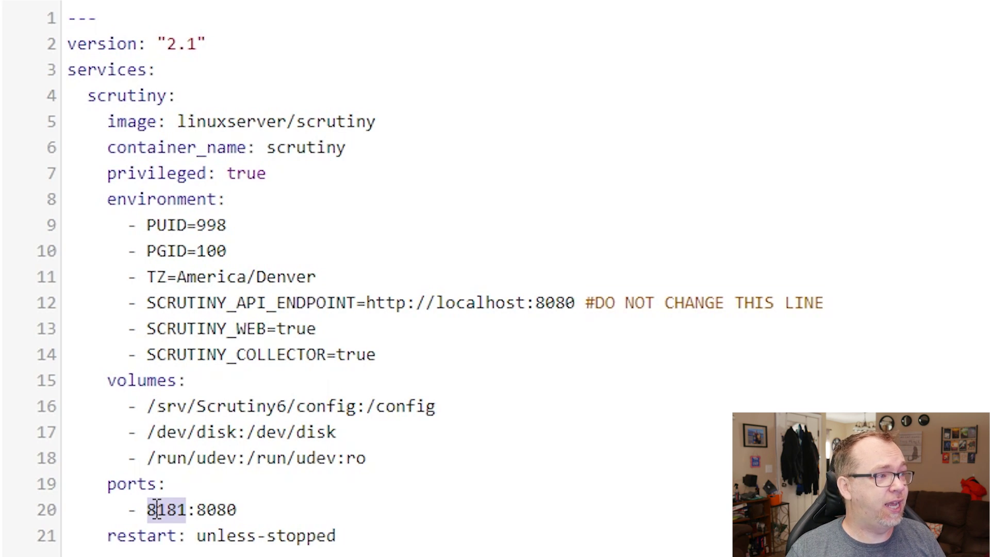
pyautogui.doubleClick(557, 307)
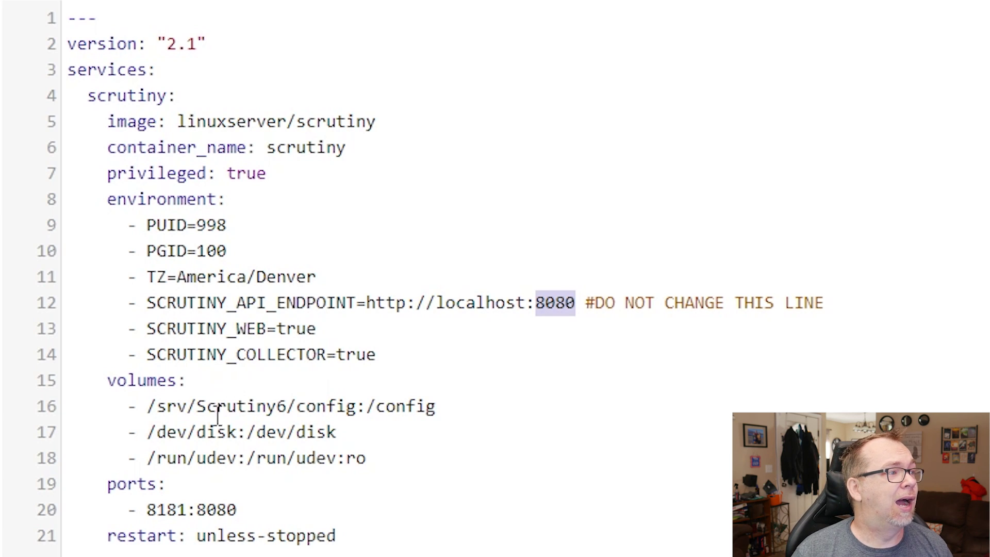
pyautogui.moveTo(147, 437); pyautogui.dragTo(374, 466)
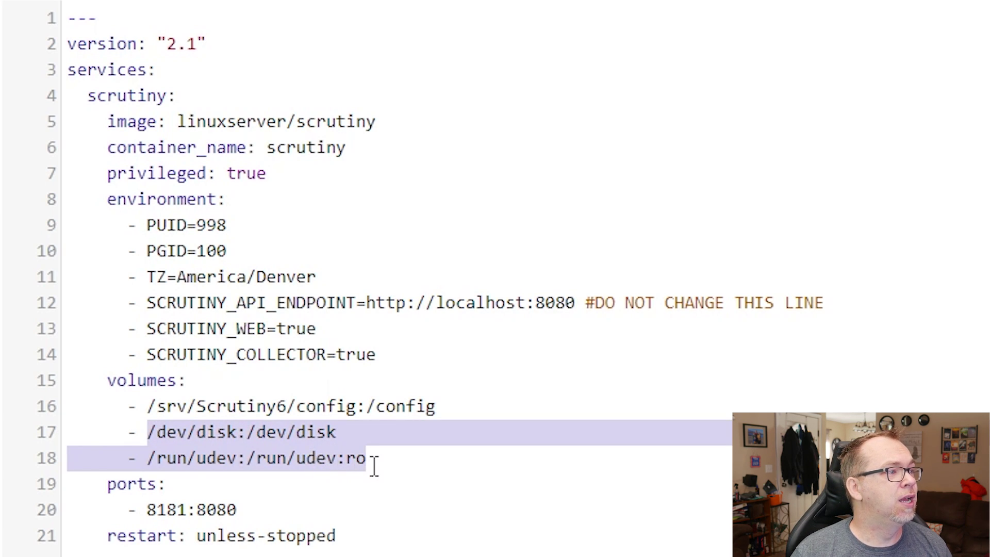
# Step: Change line 16's config path from /srv/Scrutiny6/config to /srv/Scrutiny7/config
pyautogui.hotkey('alt', 'Tab')
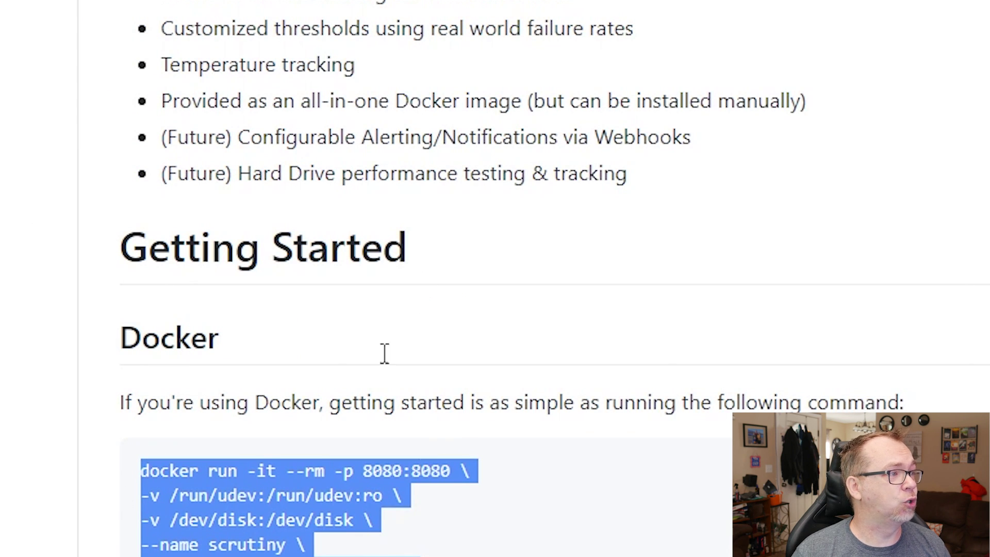
pyautogui.hotkey('alt', 'Tab')
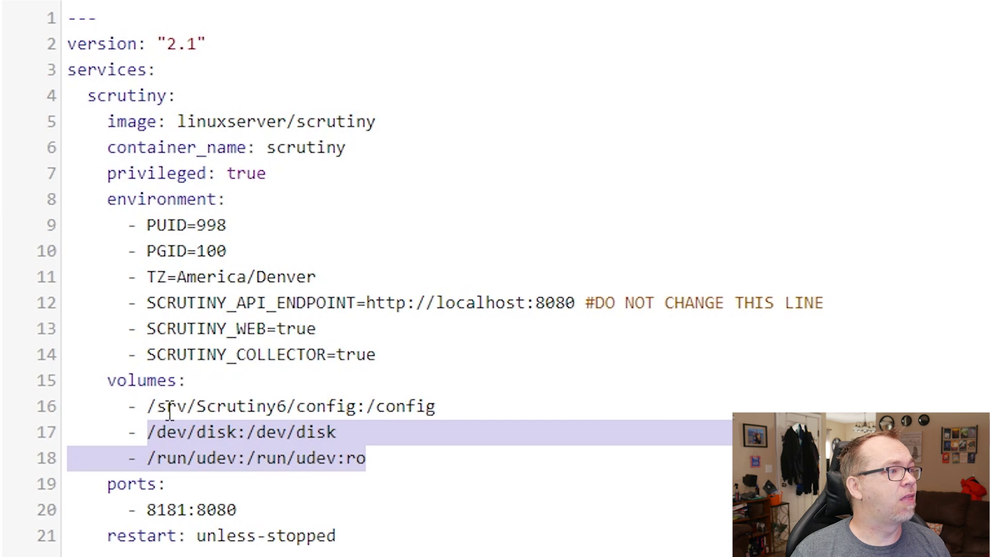
pyautogui.moveTo(148, 408); pyautogui.dragTo(455, 416)
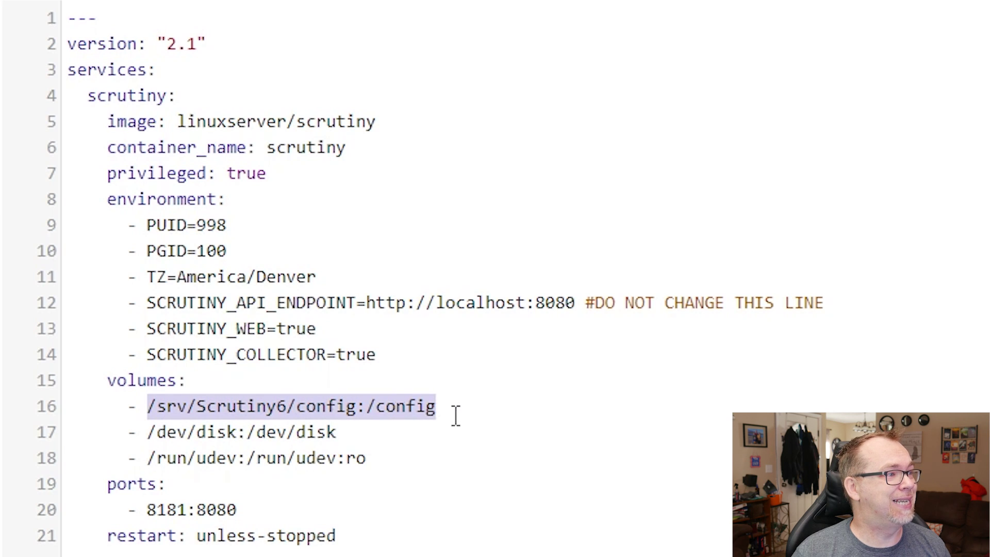
pyautogui.click(279, 410)
pyautogui.press('Delete')
pyautogui.write('7')
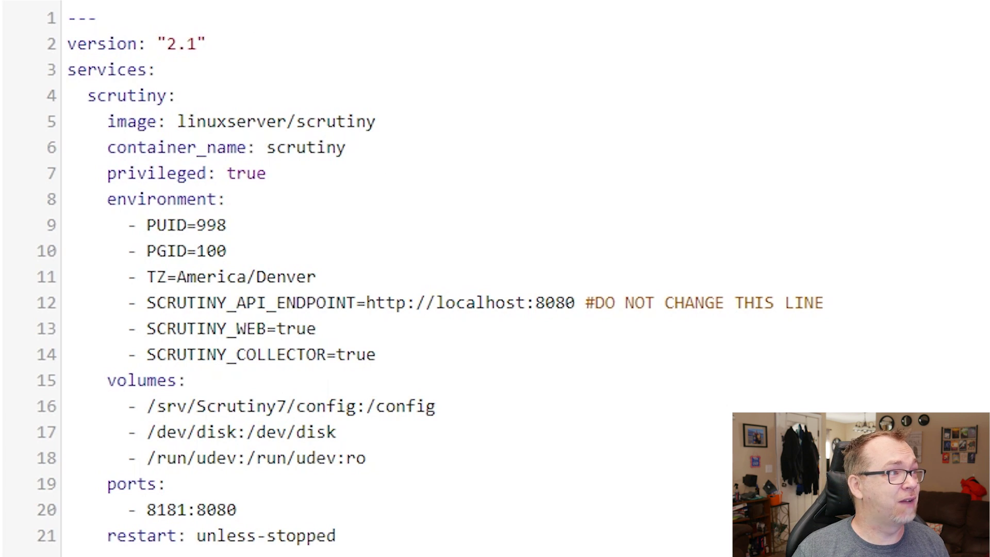
pyautogui.scroll(-5, 239, 258)
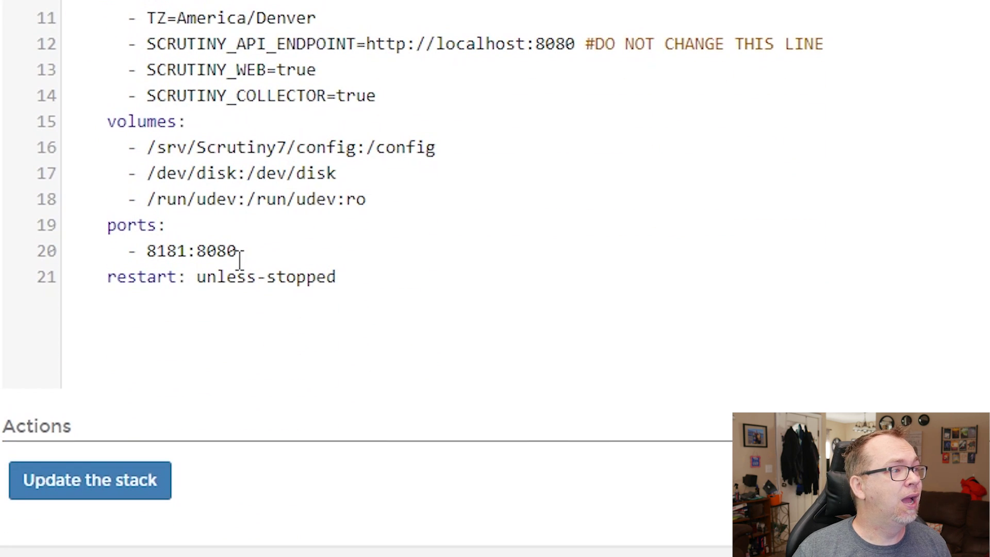
# Step: Update the scrutiny stack, check its container logs, and open the web interface on port 8181
pyautogui.click(106, 488)
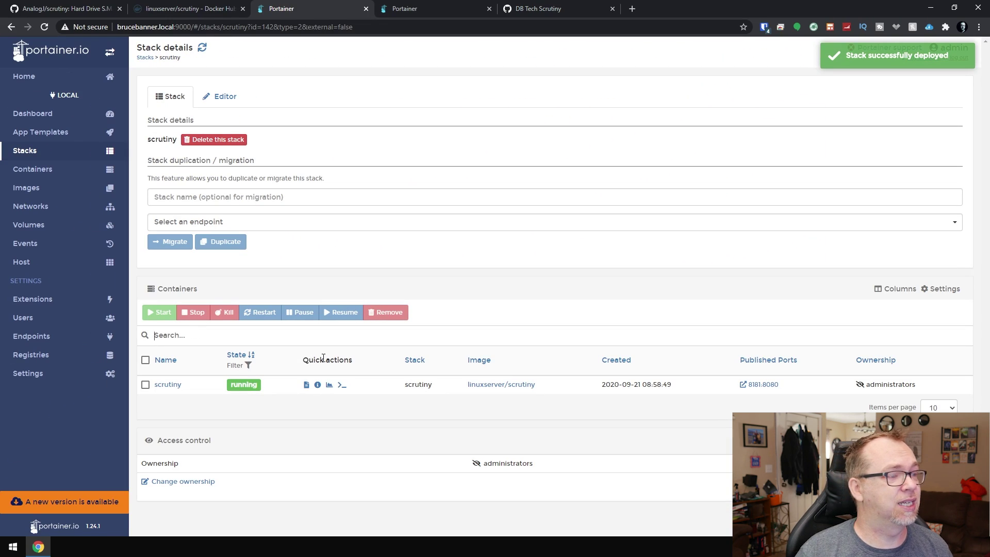
pyautogui.click(307, 385)
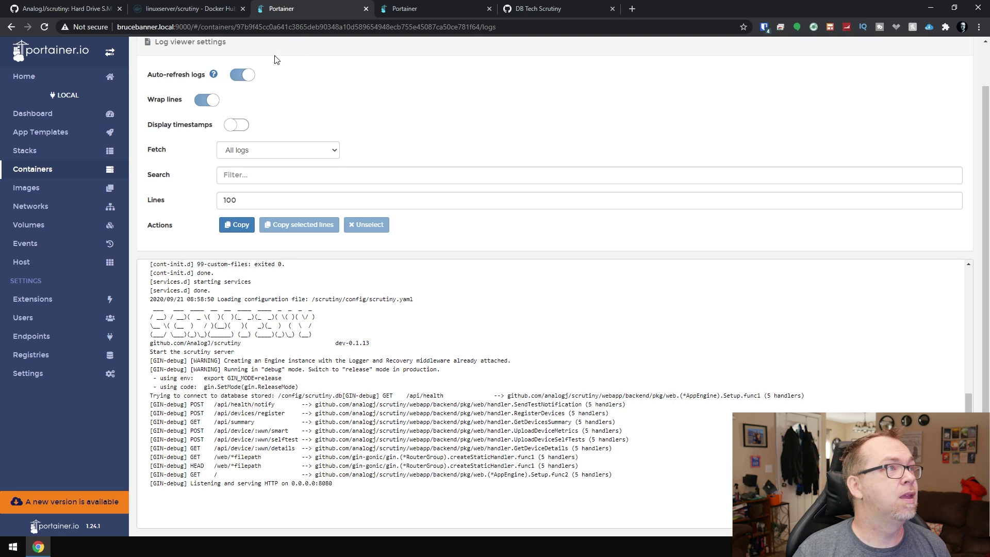
pyautogui.hotkey('alt', 'Left')
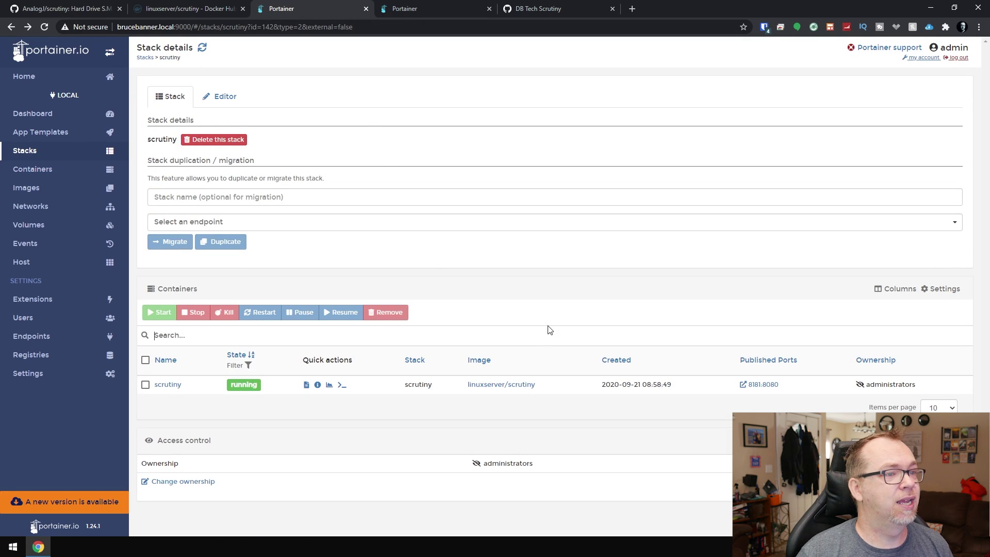
pyautogui.click(749, 387)
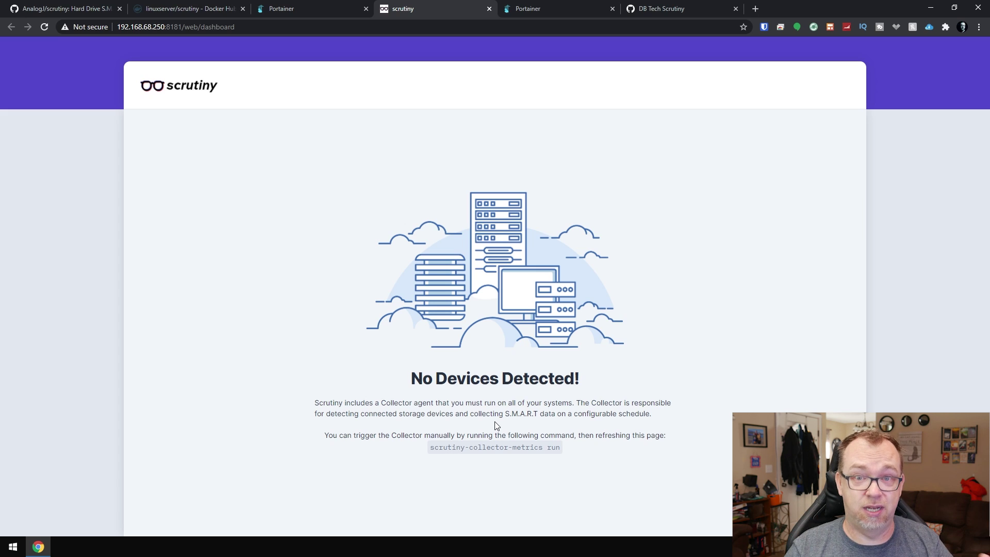
# Step: Copy the collector command suggested on the empty Scrutiny dashboard and return to the gist
pyautogui.tripleClick(497, 448)
pyautogui.rightClick(497, 448)
pyautogui.click(497, 454)
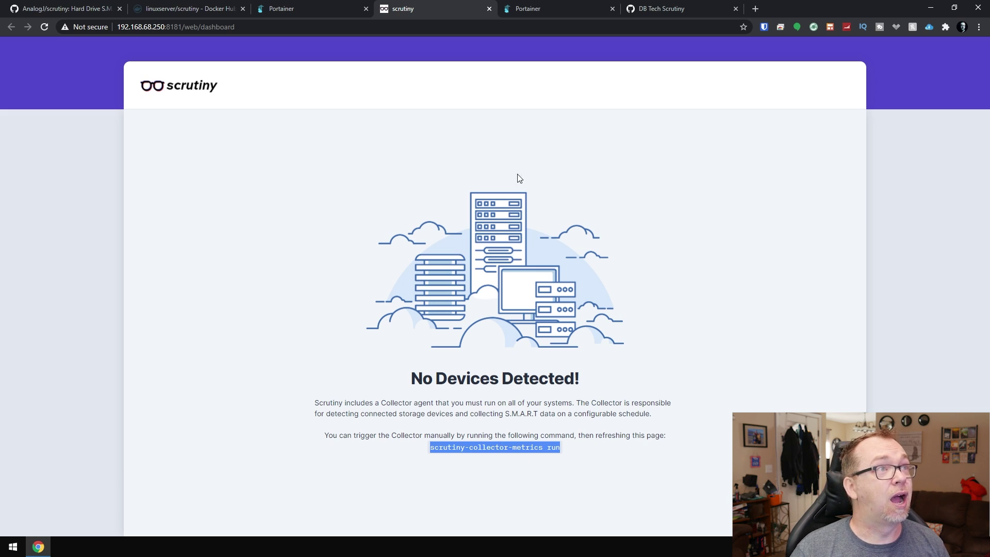
pyautogui.click(650, 9)
pyautogui.scroll(-2, 361, 436)
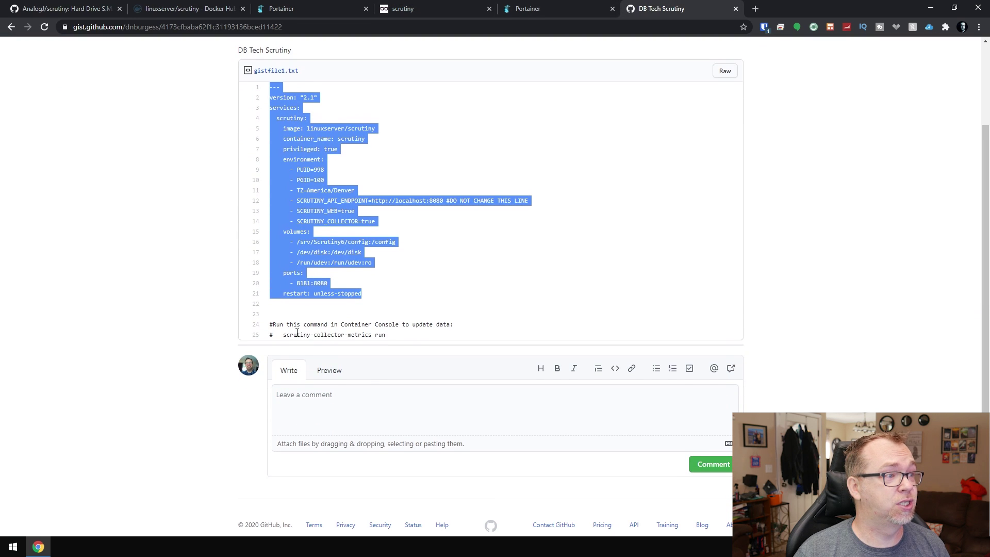
# Step: Paste and run the copied collector command in a bash console inside the scrutiny container
pyautogui.moveTo(283, 334); pyautogui.dragTo(396, 329)
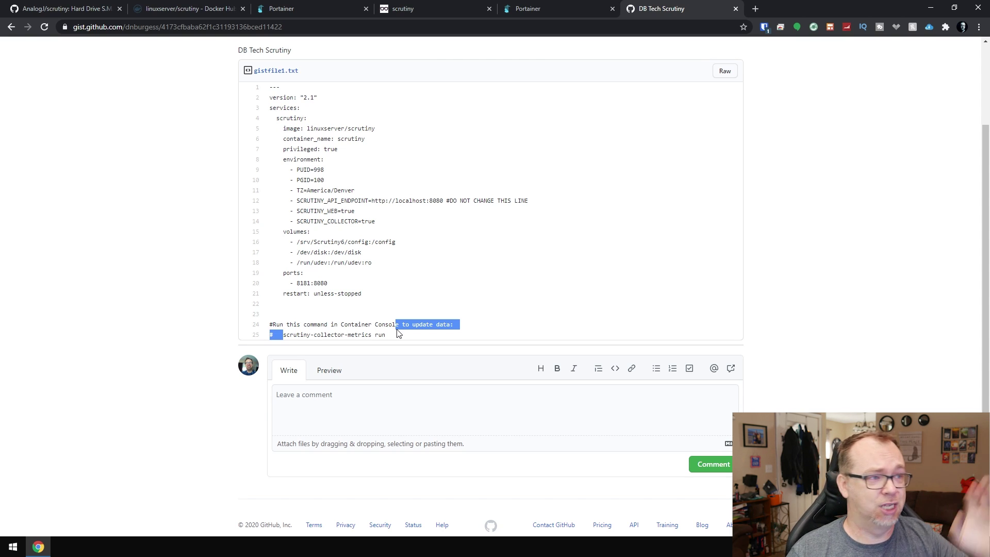
pyautogui.click(303, 5)
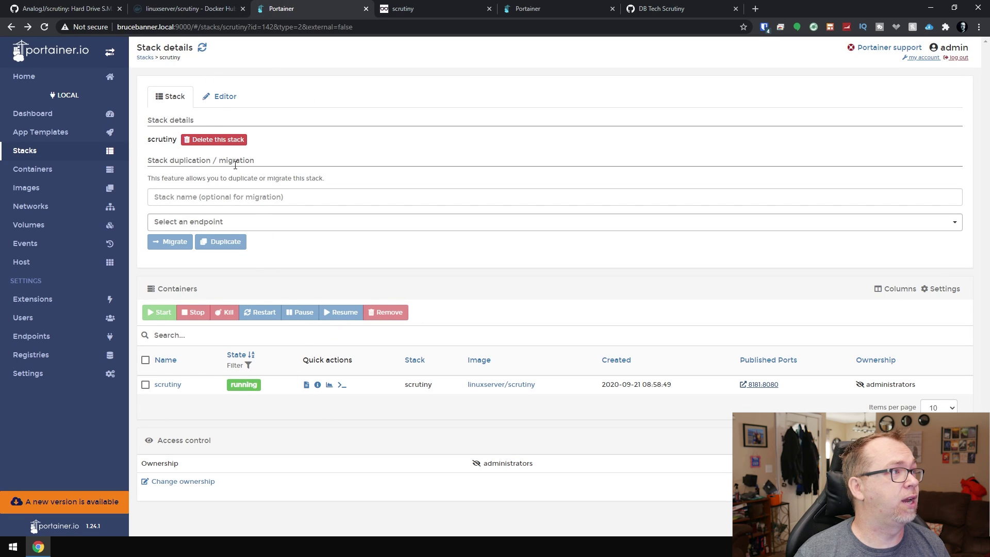
pyautogui.click(341, 385)
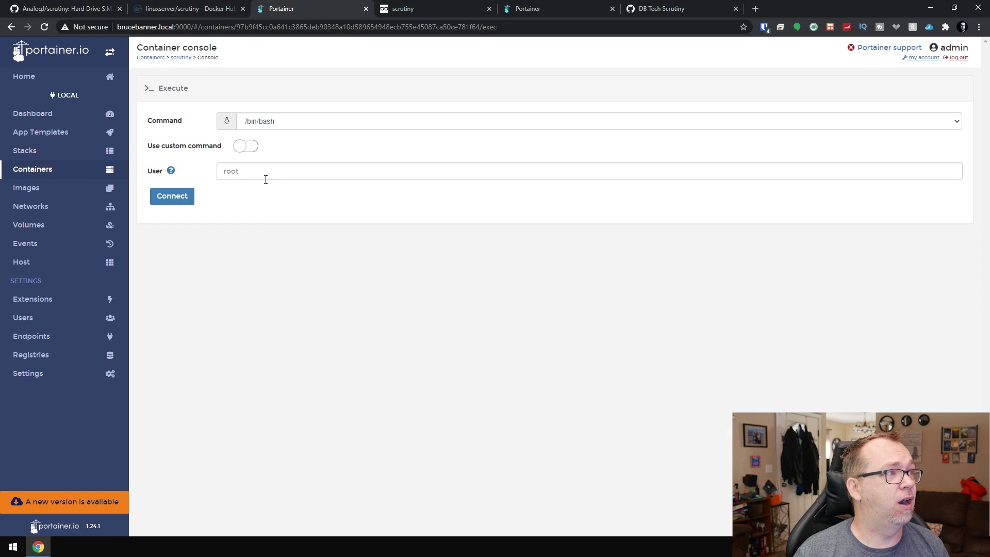
pyautogui.click(186, 197)
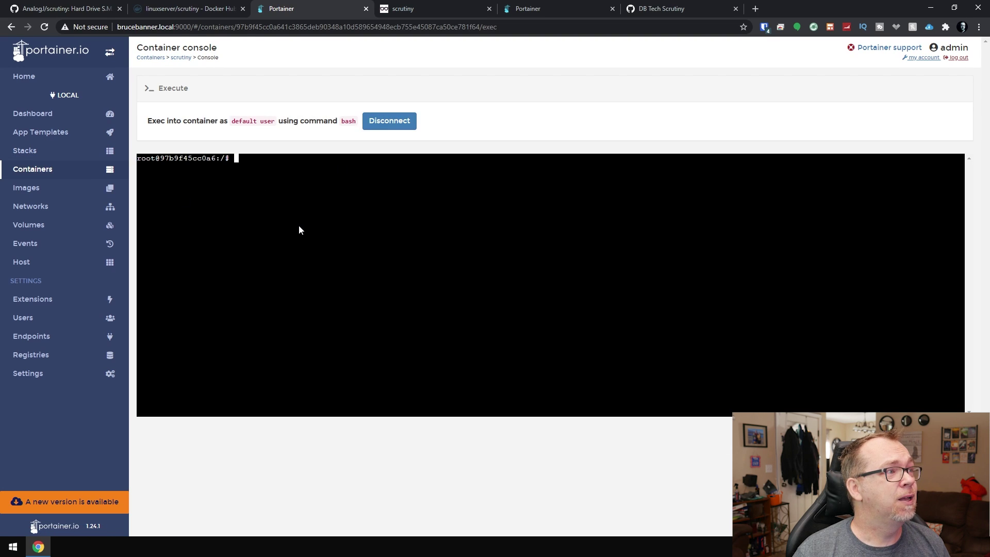
pyautogui.rightClick(299, 214)
pyautogui.click(331, 291)
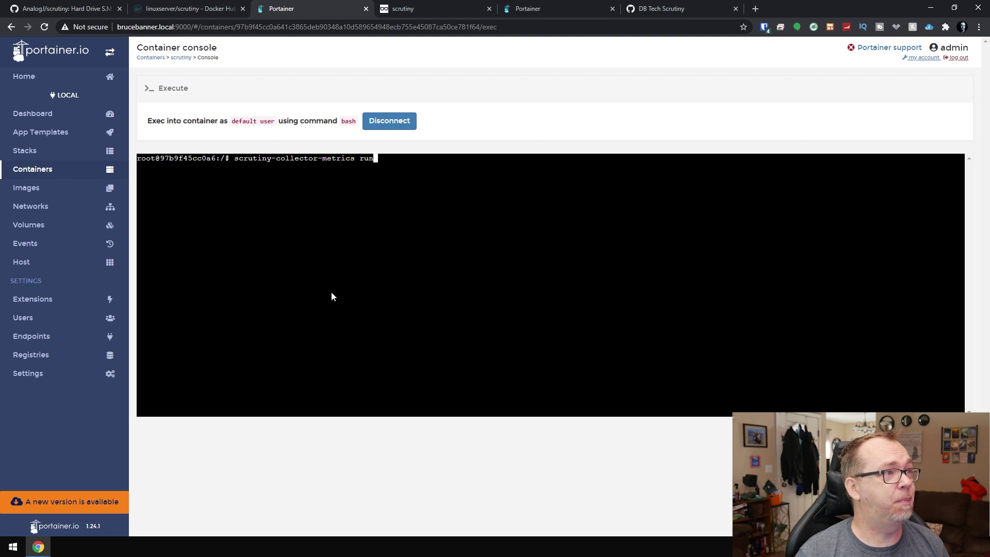
pyautogui.press('Return')
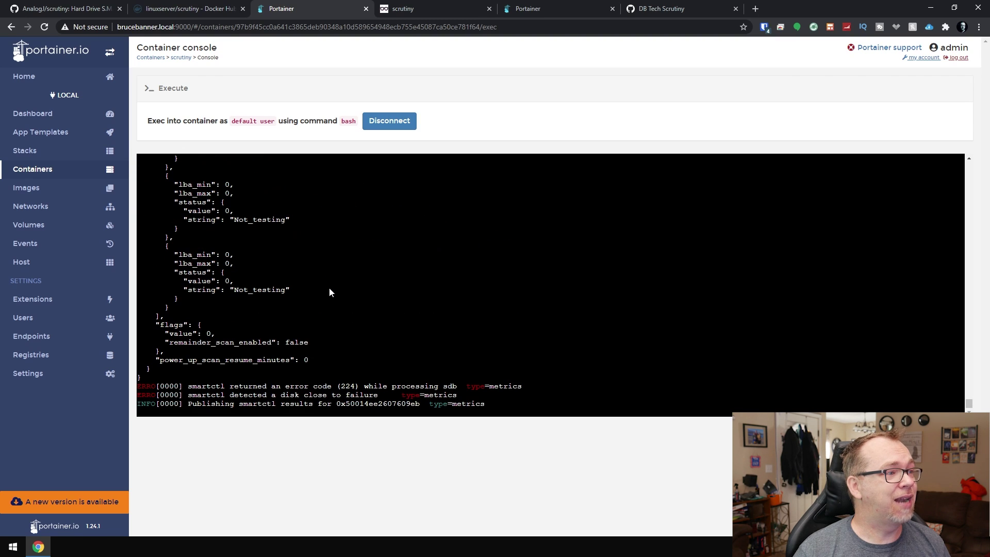
pyautogui.scroll(15, 242, 264)
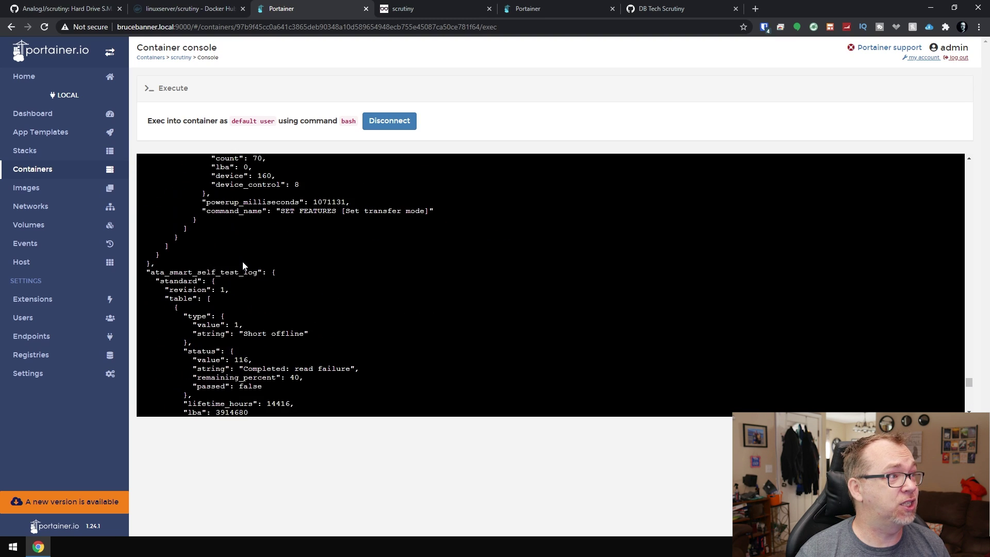
pyautogui.scroll(-5, 244, 264)
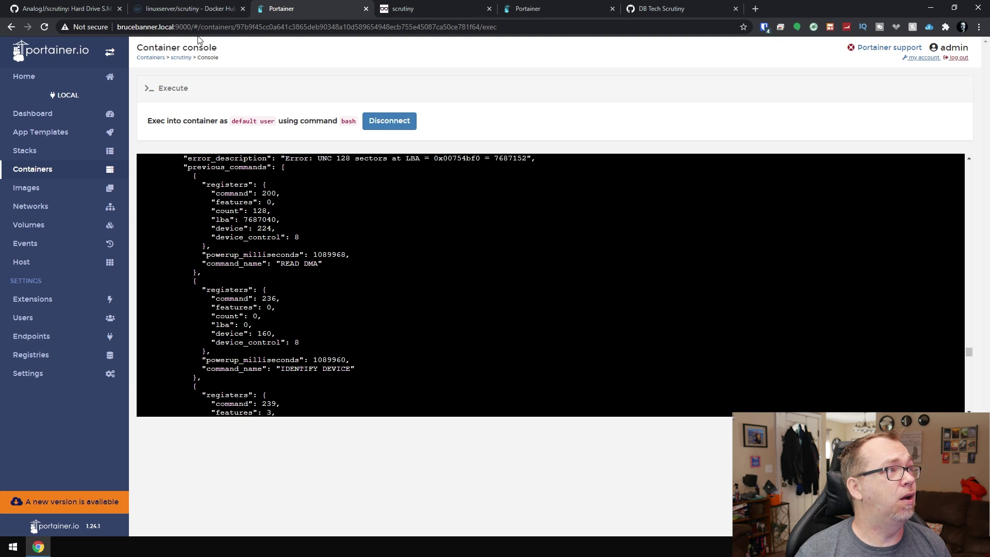
pyautogui.click(446, 8)
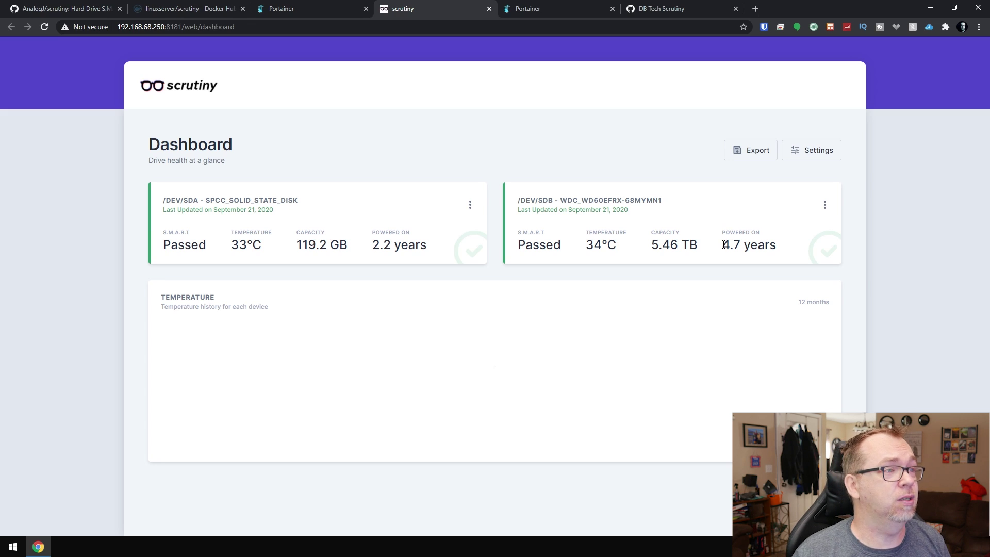
# Step: View /dev/sda's drive details, toggle all SMART attributes, then go back to the dashboard
pyautogui.click(470, 205)
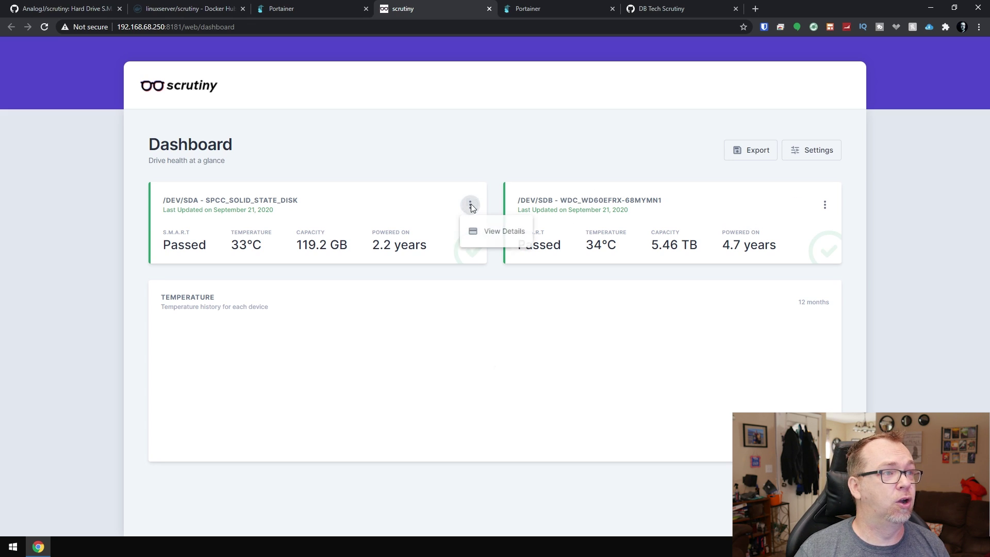
pyautogui.click(478, 245)
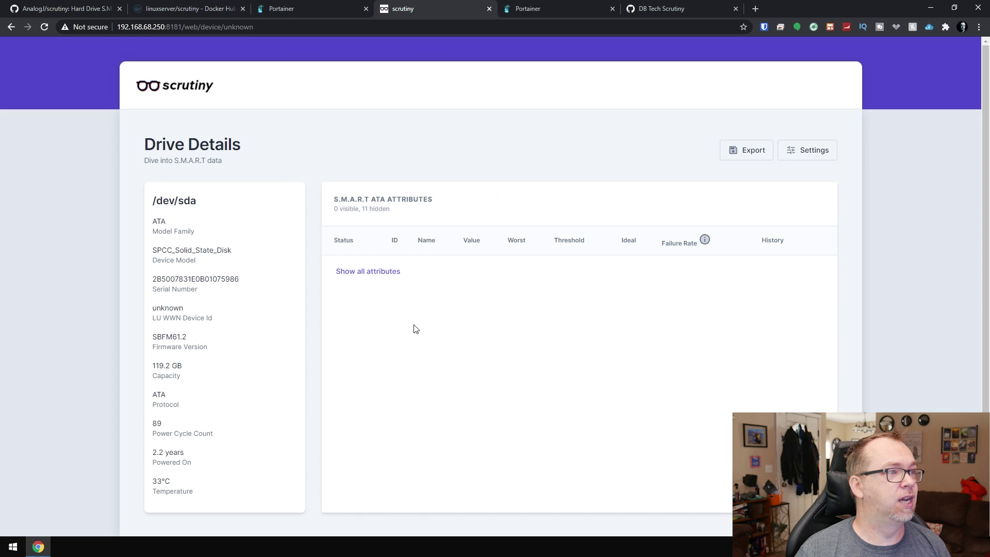
pyautogui.click(383, 277)
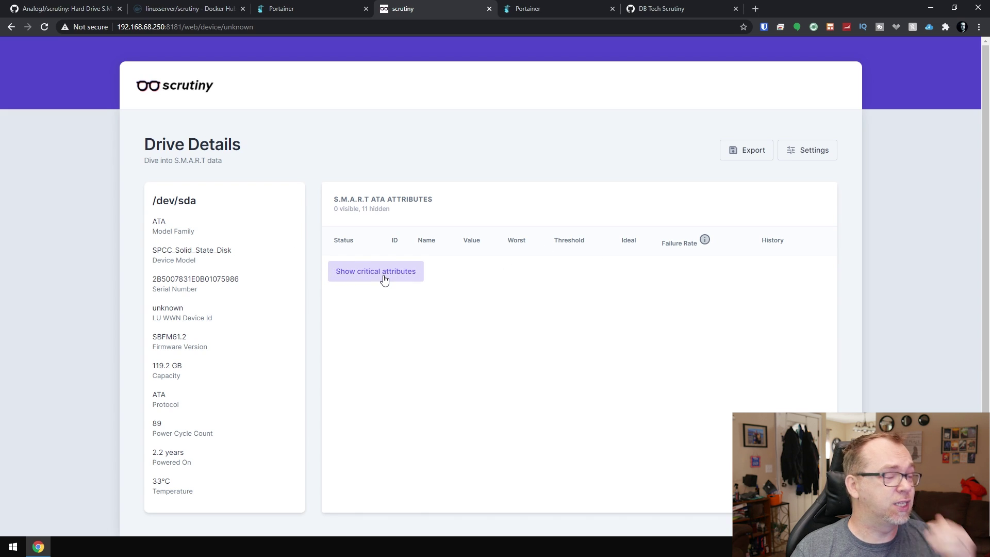
pyautogui.click(385, 278)
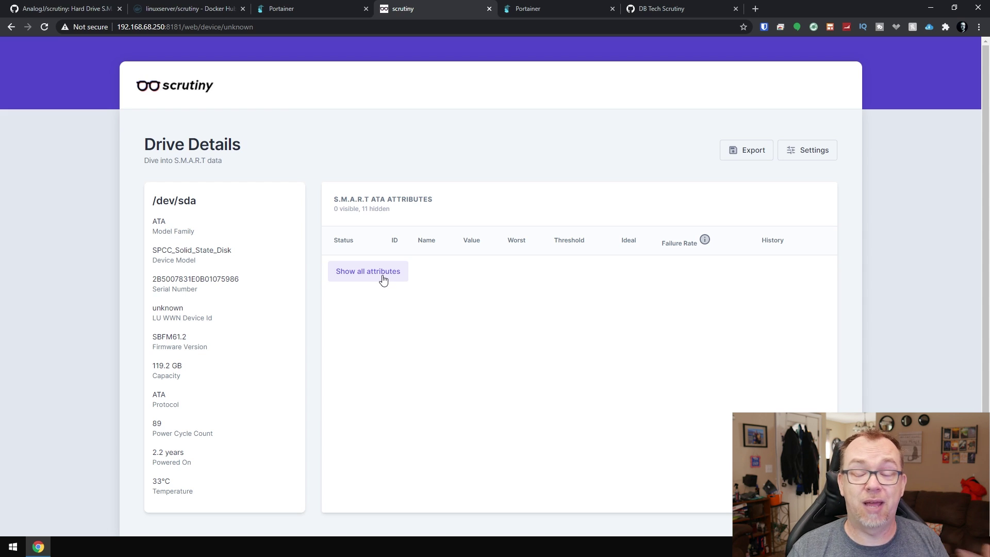
pyautogui.hotkey('alt', 'Left')
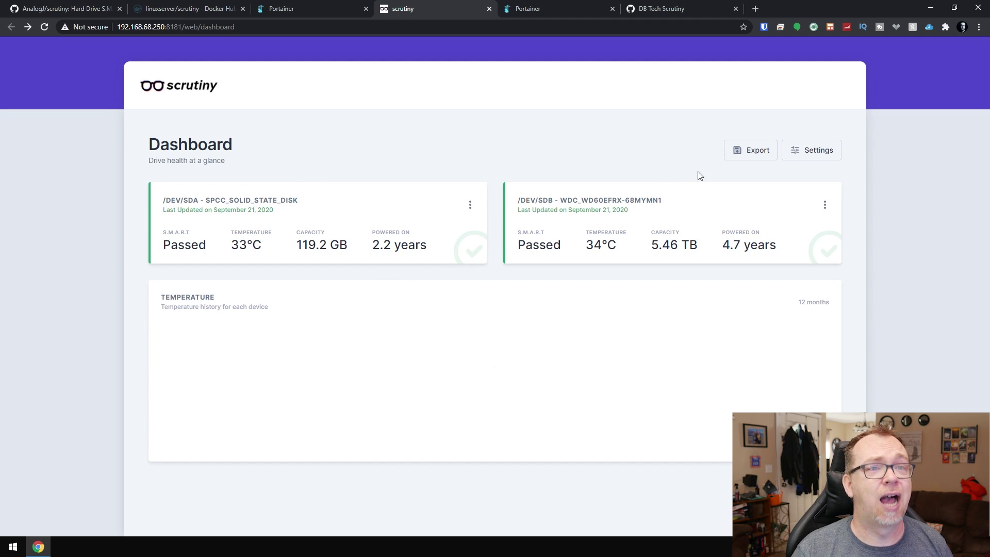
pyautogui.click(827, 206)
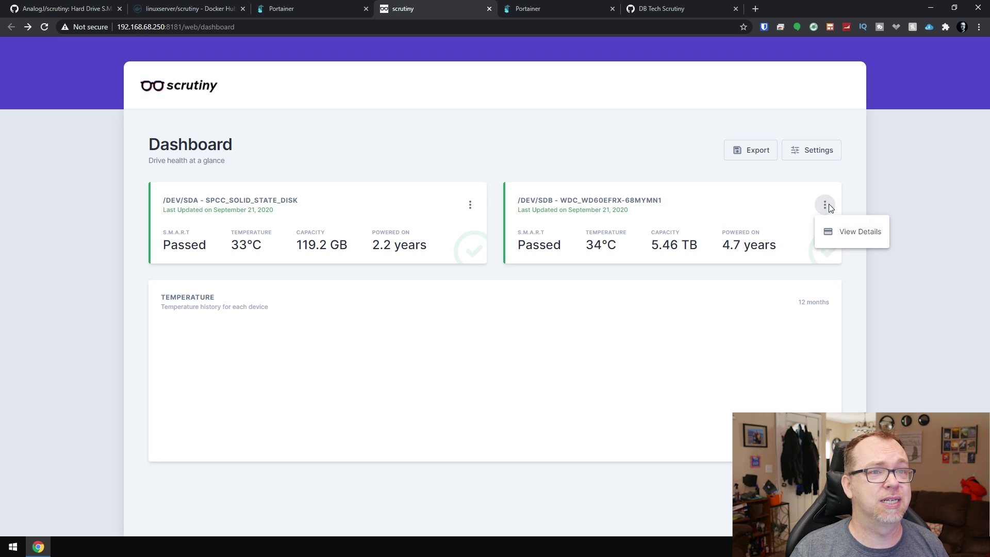
# Step: Open /dev/sdb's details and expand its S.M.A.R.T table to all 17 attributes
pyautogui.click(820, 232)
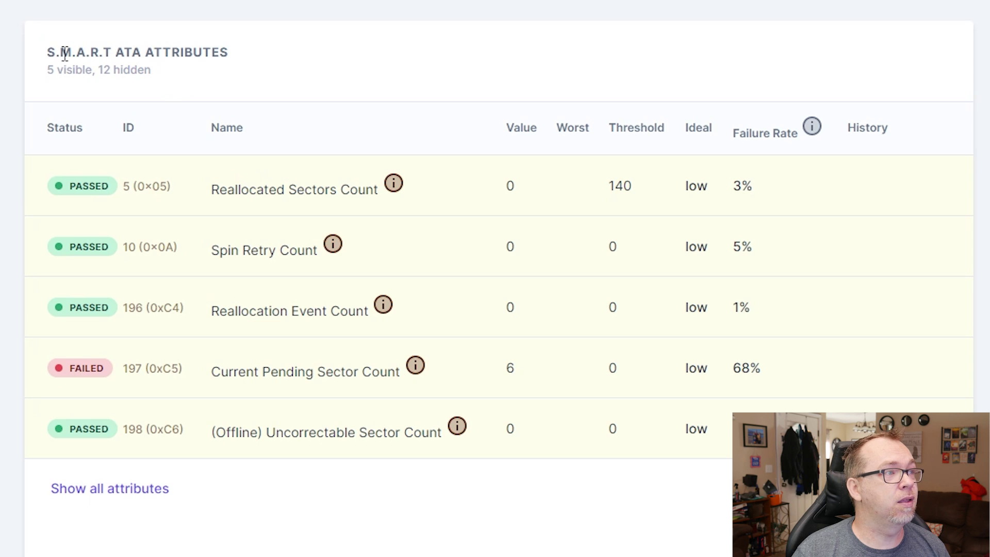
pyautogui.moveTo(394, 183)
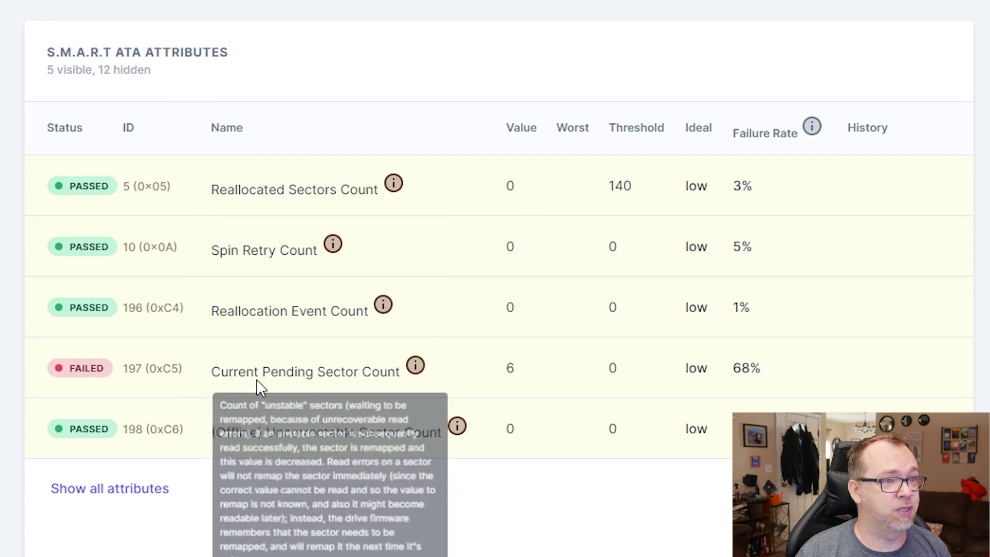
pyautogui.moveTo(86, 369)
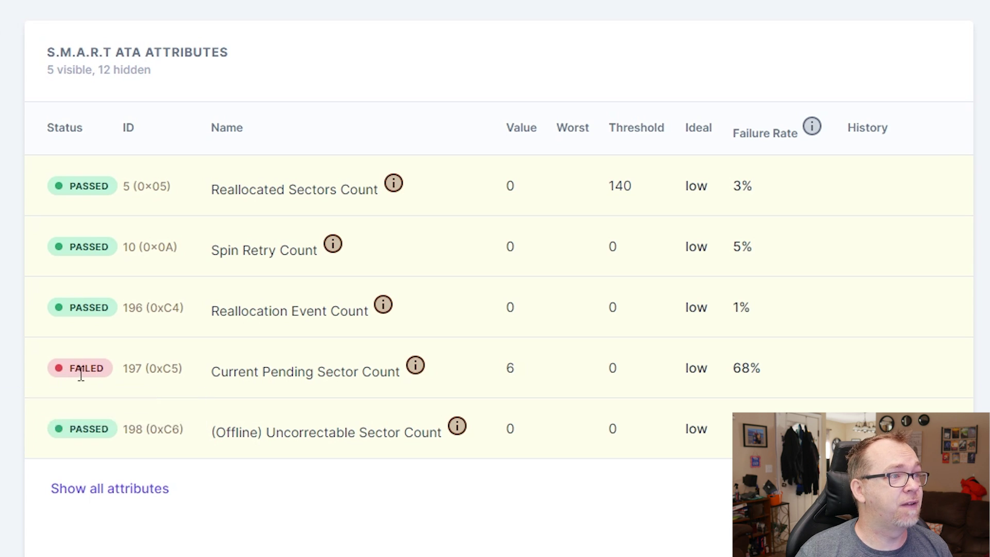
pyautogui.moveTo(228, 376)
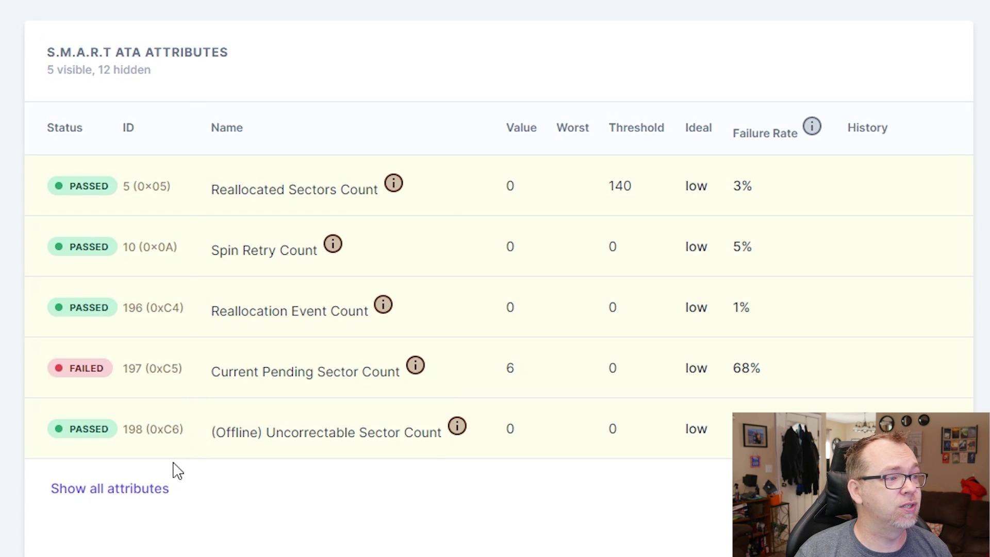
pyautogui.click(134, 488)
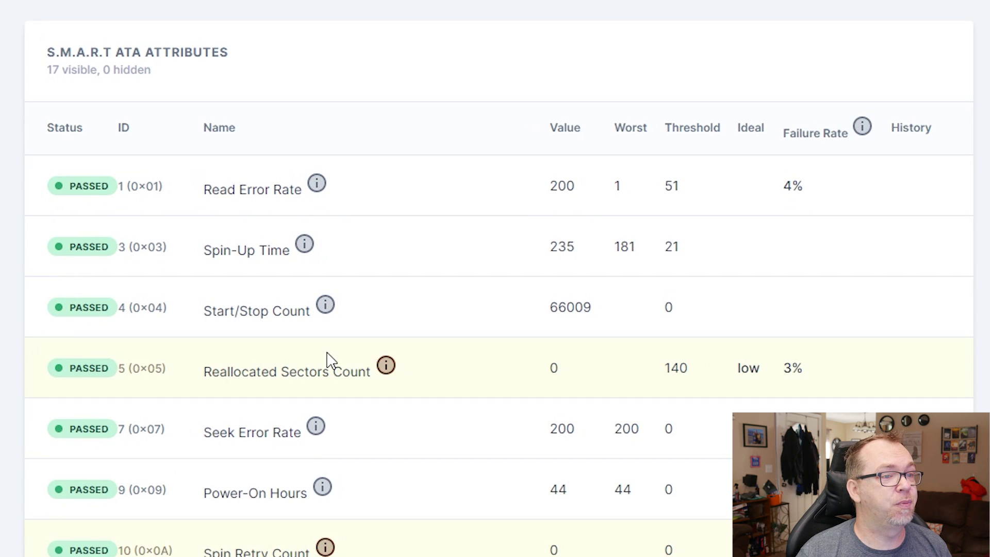
pyautogui.scroll(-3, 329, 359)
pyautogui.scroll(-6, 373, 289)
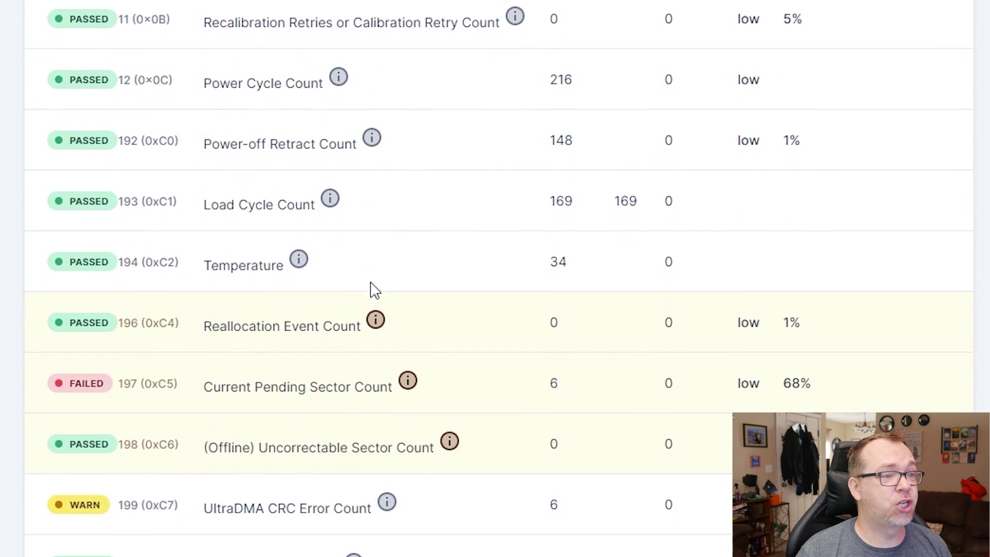
pyautogui.scroll(-1, 374, 290)
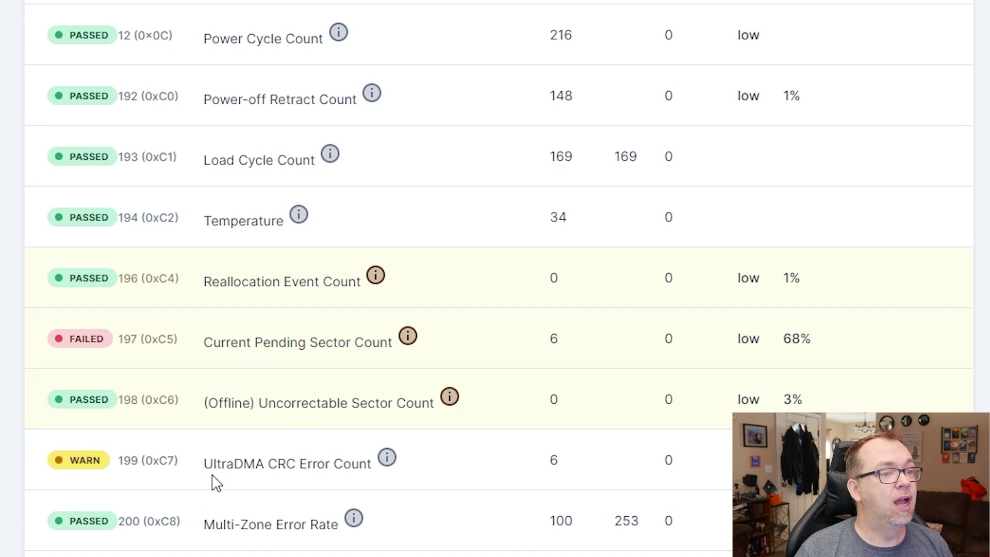
pyautogui.scroll(10, 316, 457)
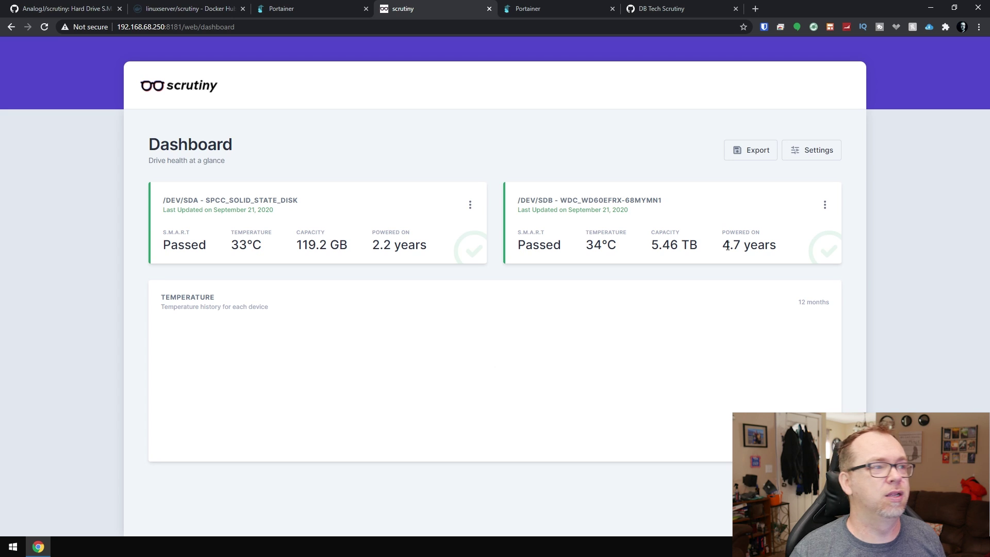
# Step: Leave the drives' temperature chart for the scrutiny container console and scroll through its collector log
pyautogui.moveTo(498, 367)
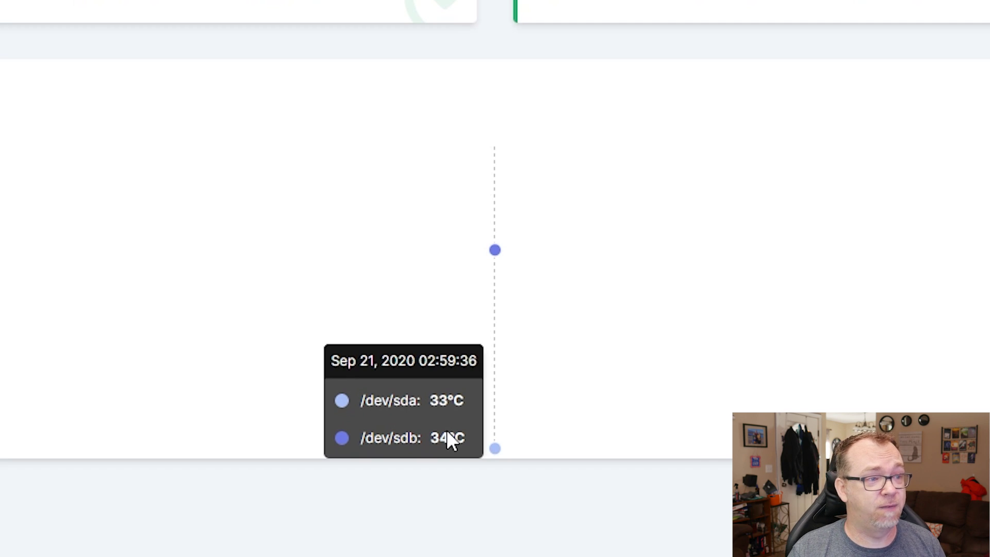
pyautogui.click(286, 15)
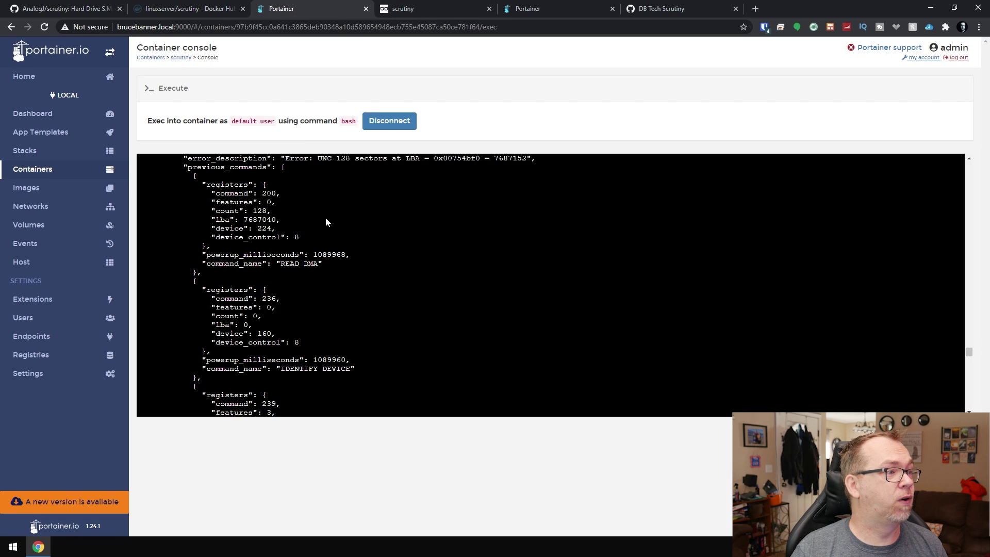
pyautogui.scroll(-20, 396, 267)
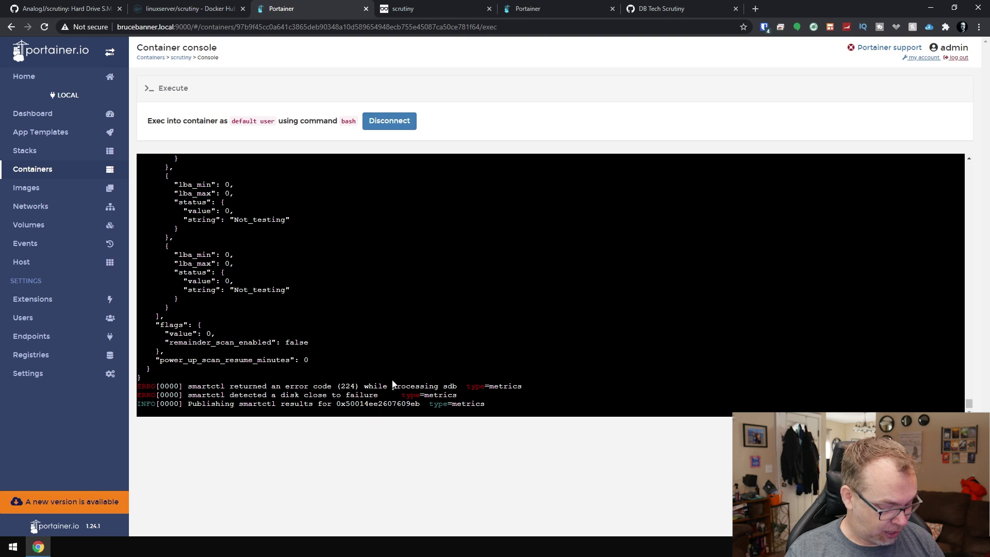
# Step: Paste 'scrutiny-collector-metrics run' at a fresh console prompt and check the Scrutiny dashboard
pyautogui.hotkey('ctrl', 'c')
pyautogui.rightClick(393, 384)
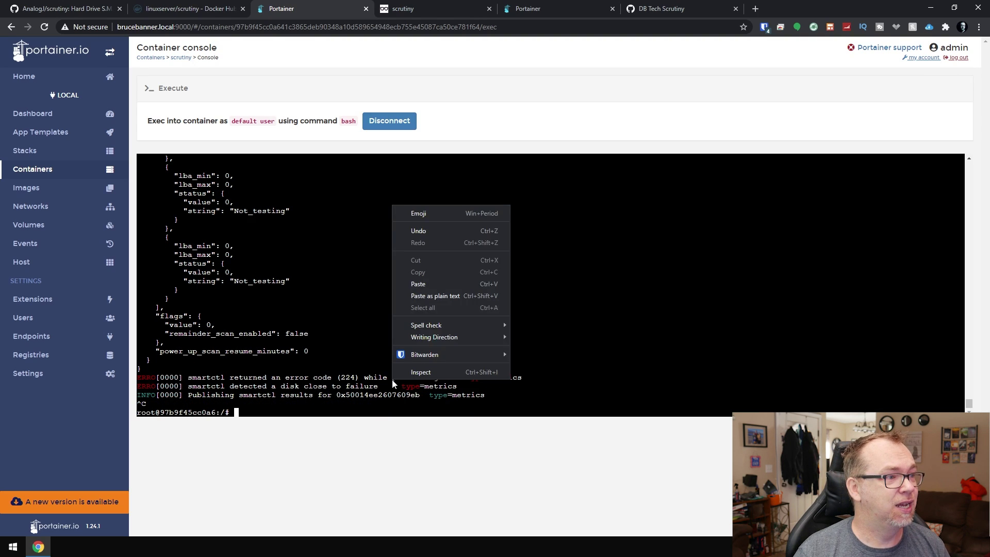
pyautogui.click(423, 283)
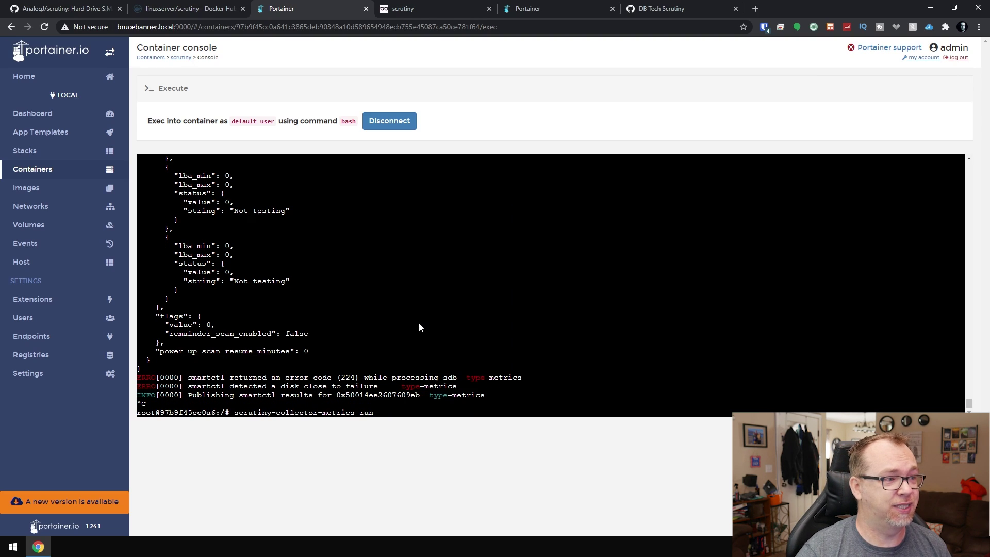
pyautogui.scroll(1, 418, 322)
pyautogui.click(394, 12)
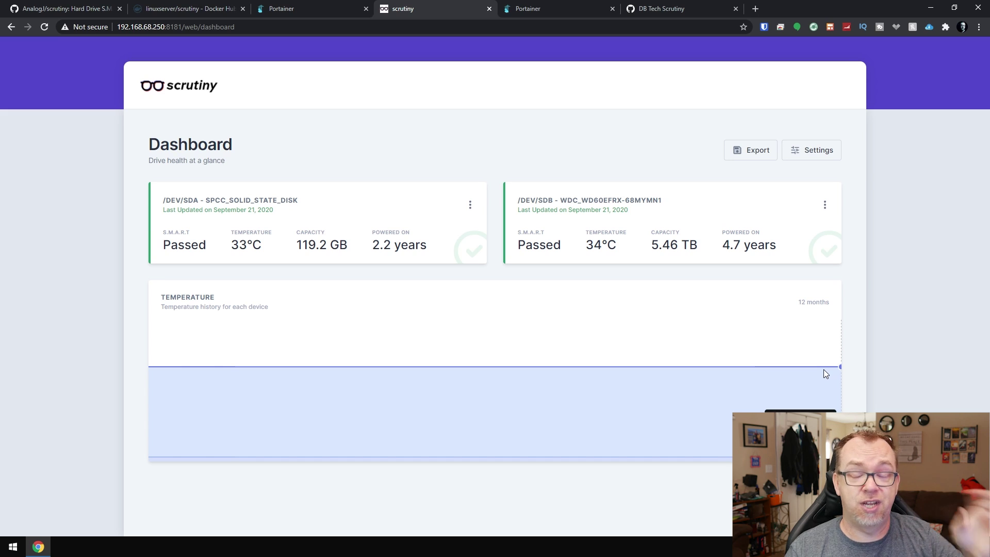
# Step: Run 'scrutiny-collector-metrics run' at a fresh console prompt, then reload the Scrutiny dashboard with F5
pyautogui.click(314, 9)
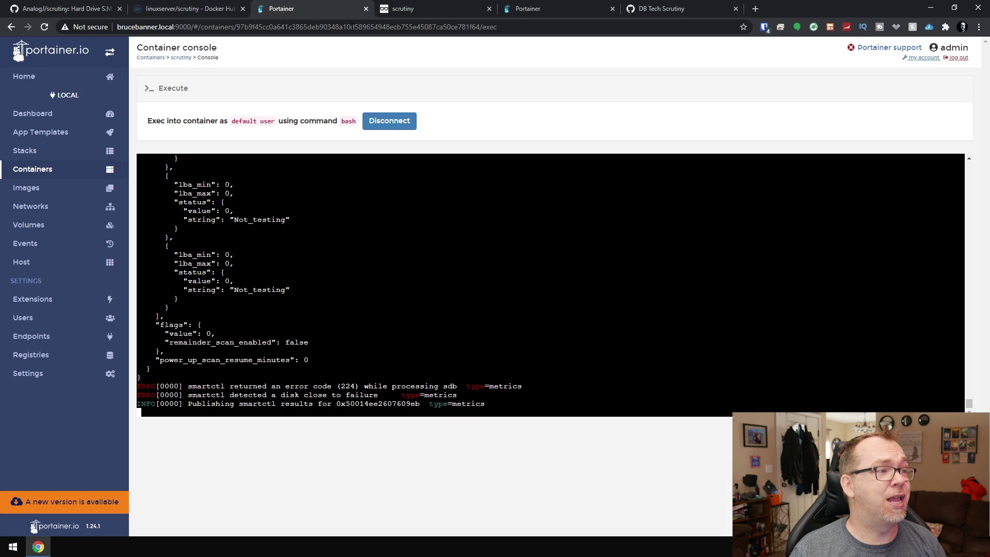
pyautogui.hotkey('ctrl', 'c')
pyautogui.rightClick(403, 321)
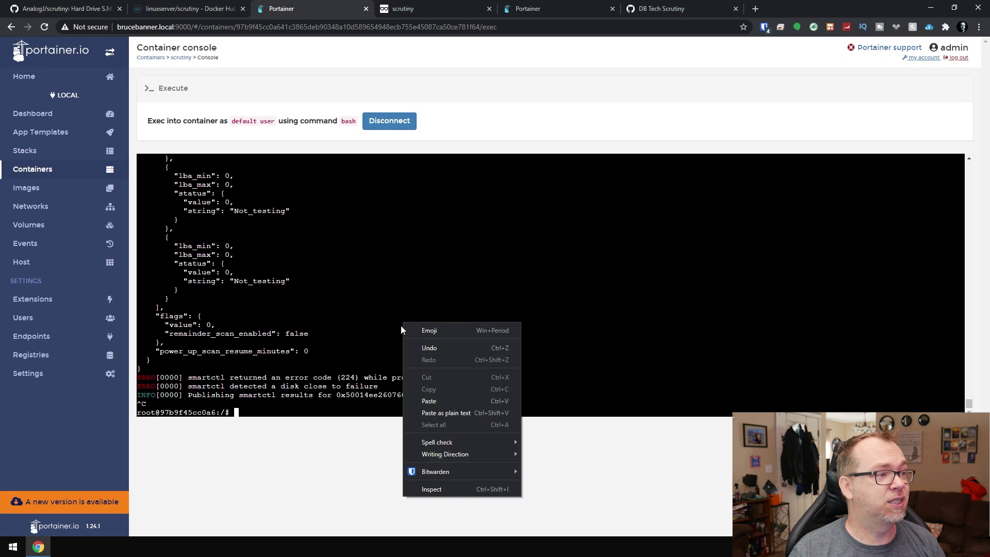
pyautogui.click(439, 400)
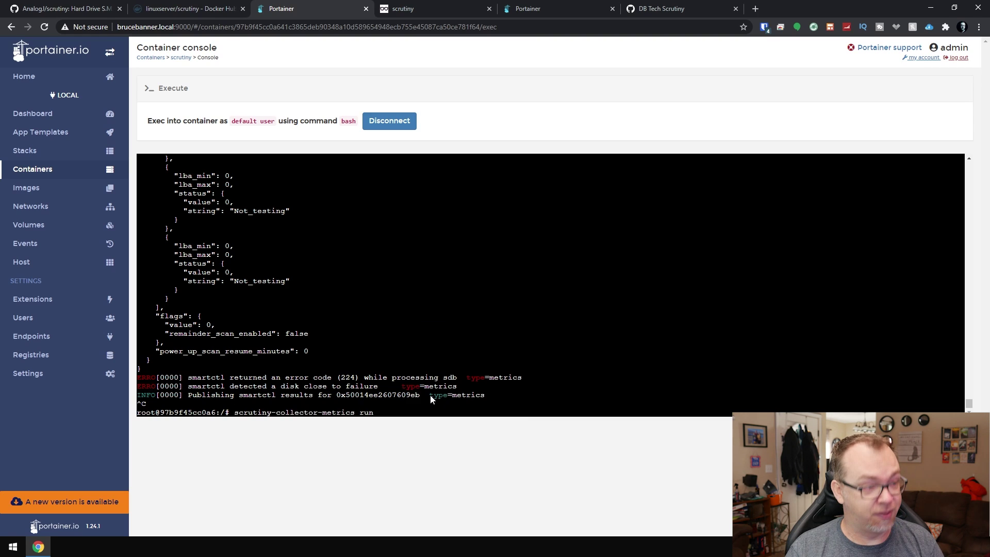
pyautogui.press('Return')
pyautogui.click(420, 9)
pyautogui.press('F5')
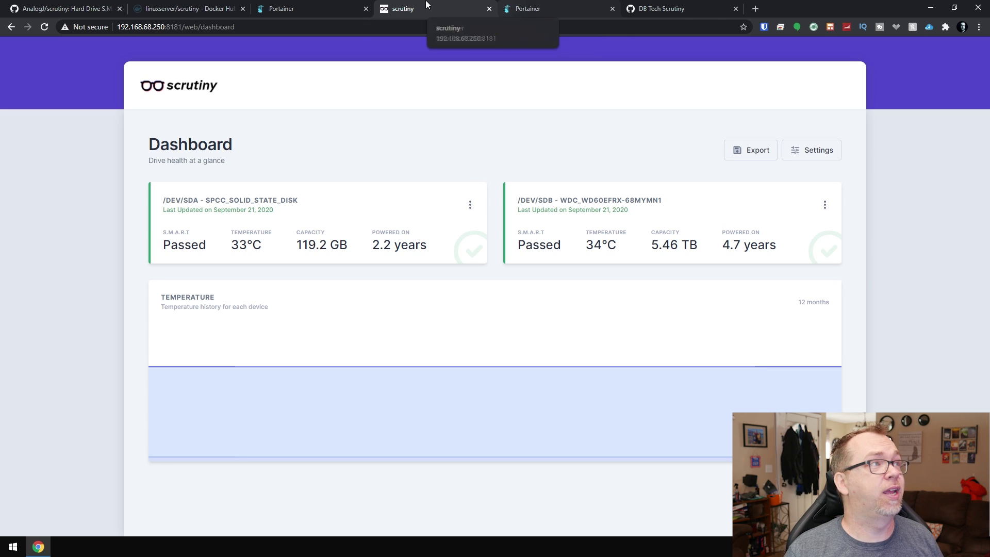
# Step: Select lines 1-21 of the compose file in the DB Tech Scrutiny gist
pyautogui.click(288, 8)
pyautogui.click(652, 5)
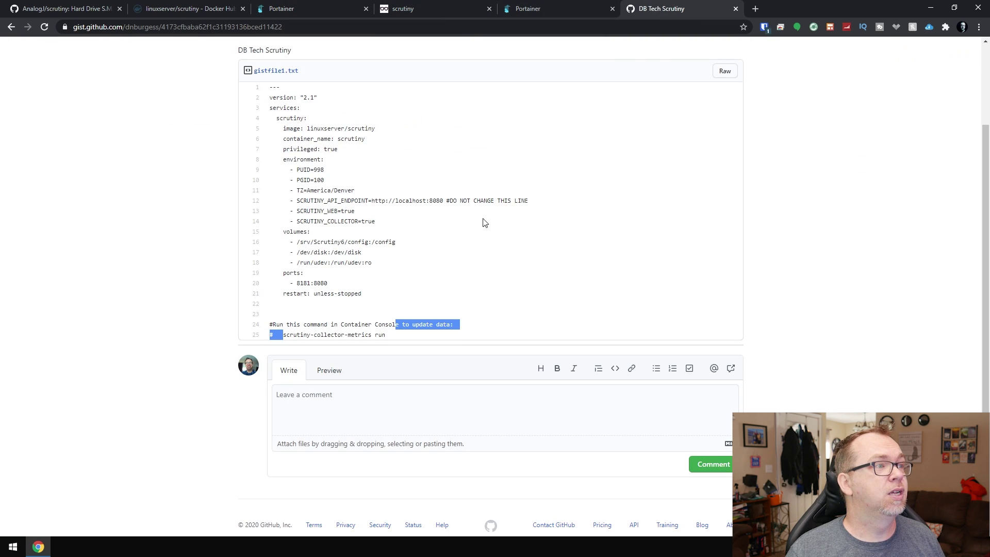
pyautogui.click(397, 317)
pyautogui.moveTo(381, 299); pyautogui.dragTo(263, 94)
# Step: Open the second server's Scrutiny web UI via the 8989:8080 port link, then return to Portainer
pyautogui.click(528, 8)
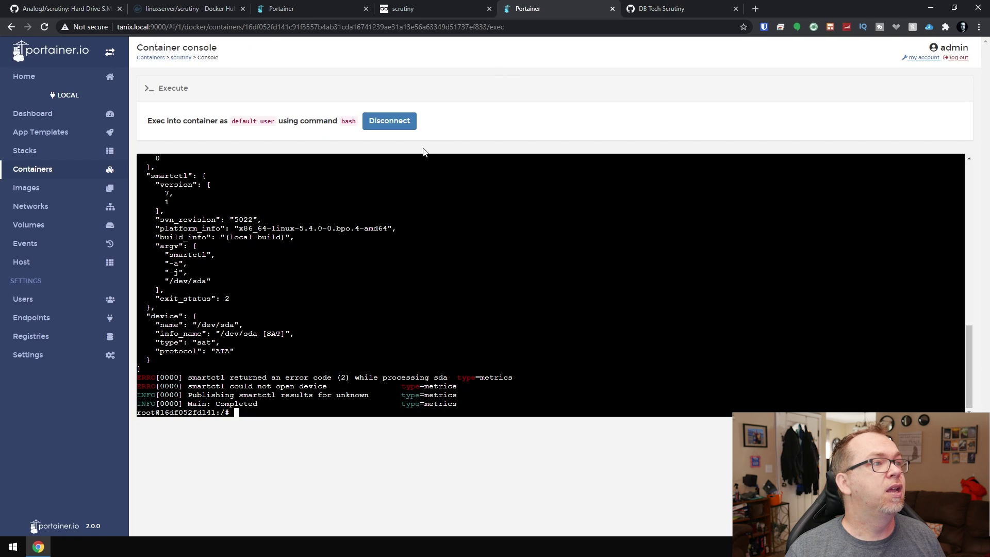
pyautogui.click(21, 175)
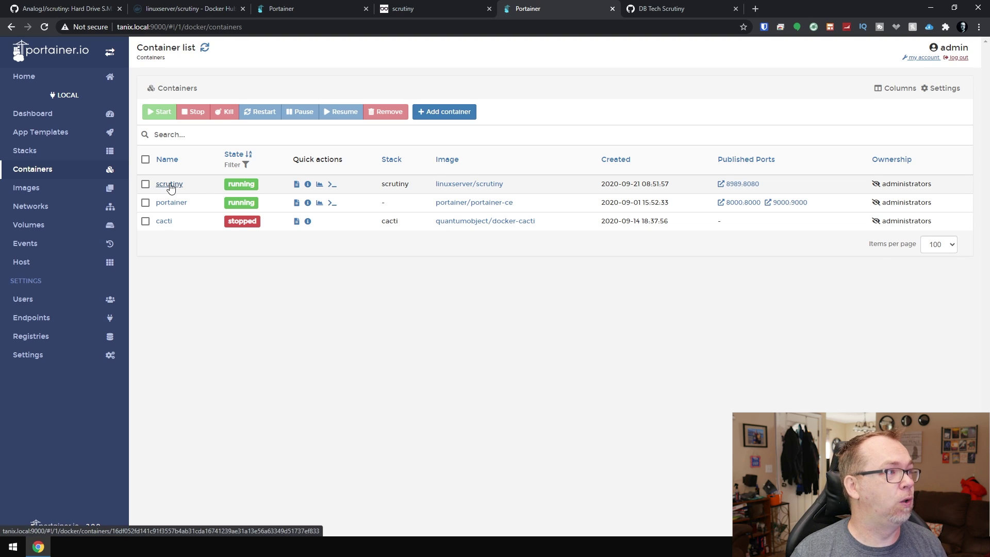
pyautogui.click(735, 184)
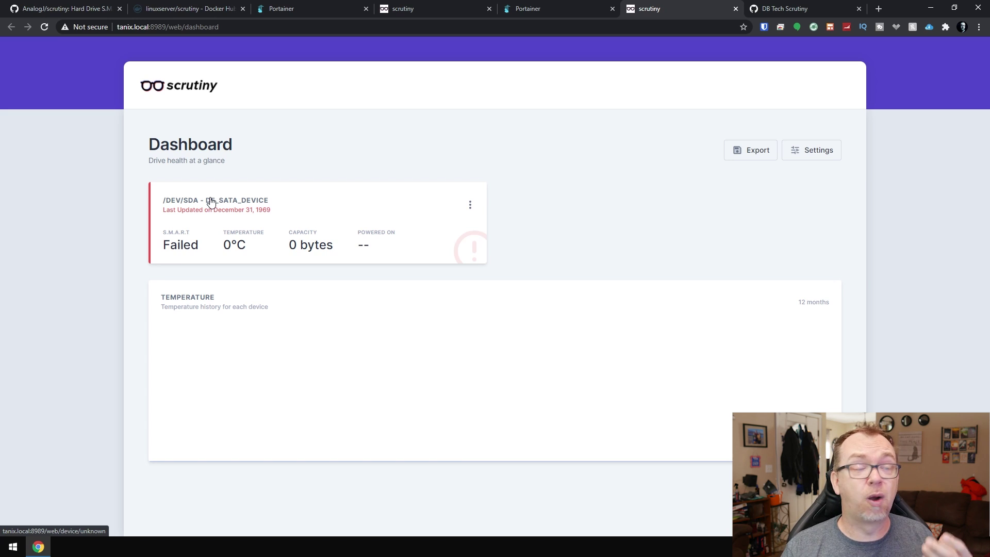
pyautogui.click(527, 8)
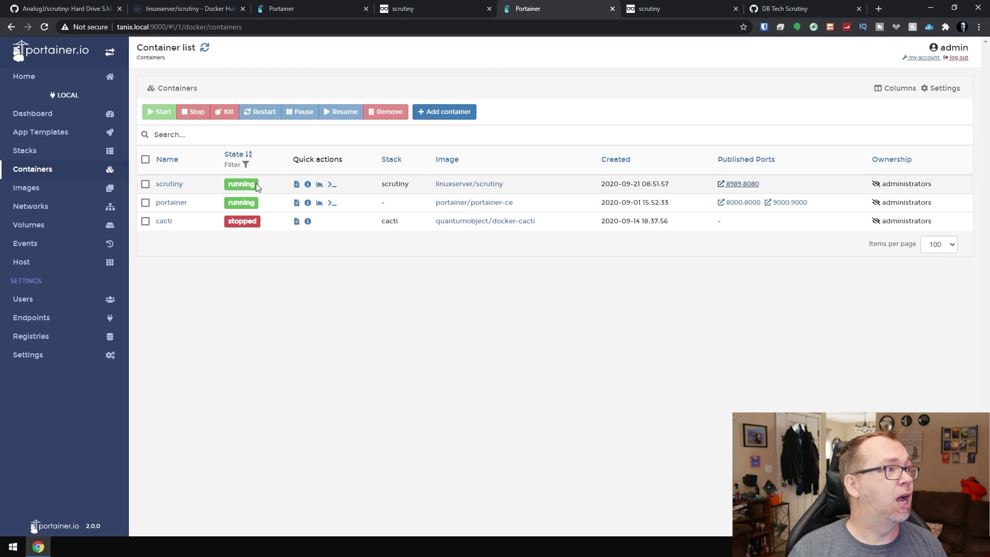
# Step: Connect to a bash console in the second server's scrutiny container
pyautogui.click(332, 185)
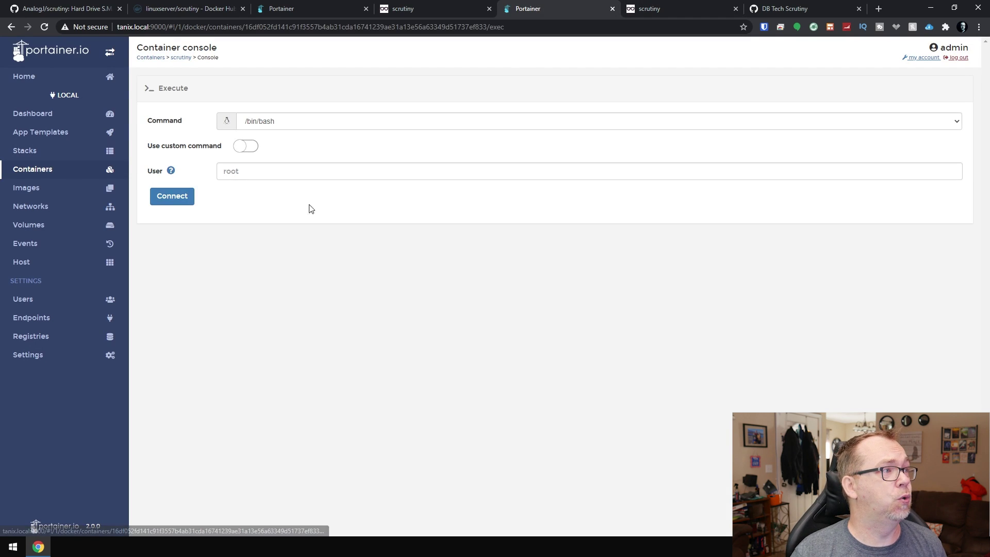
pyautogui.click(175, 197)
pyautogui.rightClick(339, 213)
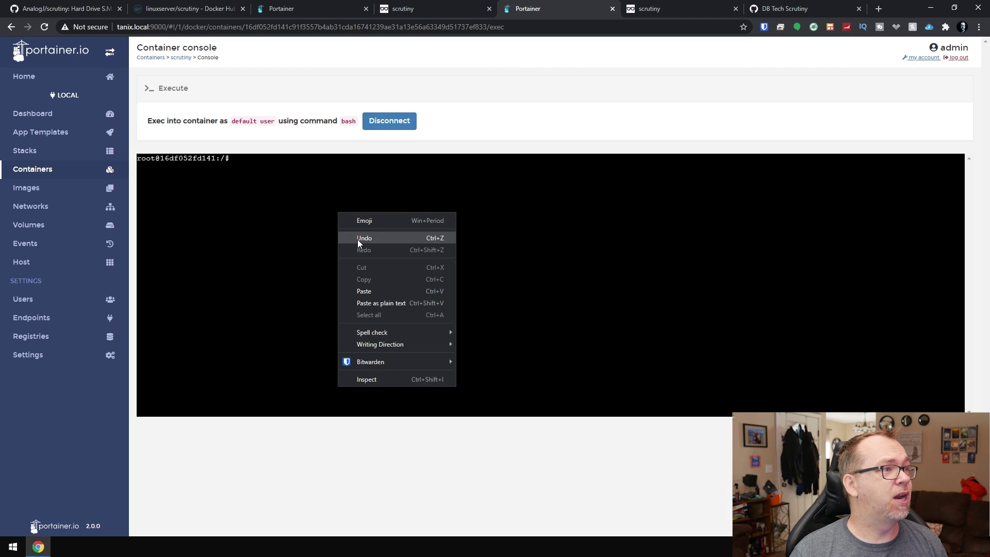
# Step: Copy 'scrutiny-collector-metrics run' from the gist and run it in the container console
pyautogui.click(764, 4)
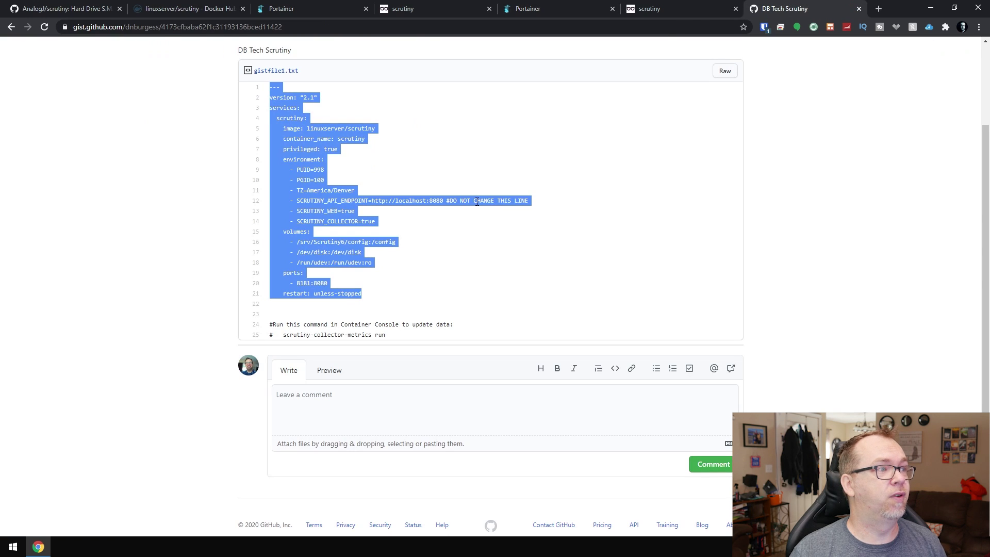
pyautogui.moveTo(285, 334); pyautogui.dragTo(406, 337)
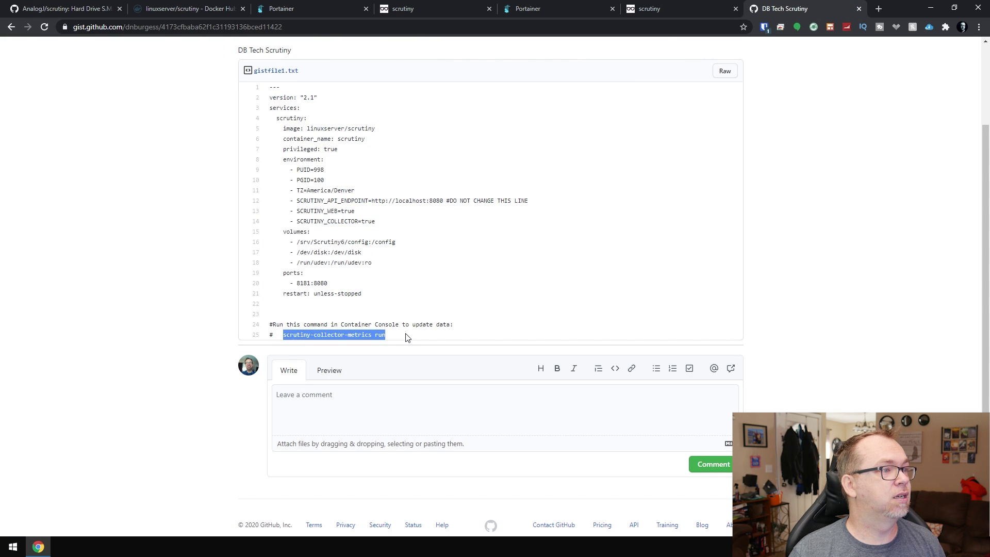
pyautogui.click(555, 6)
pyautogui.rightClick(421, 187)
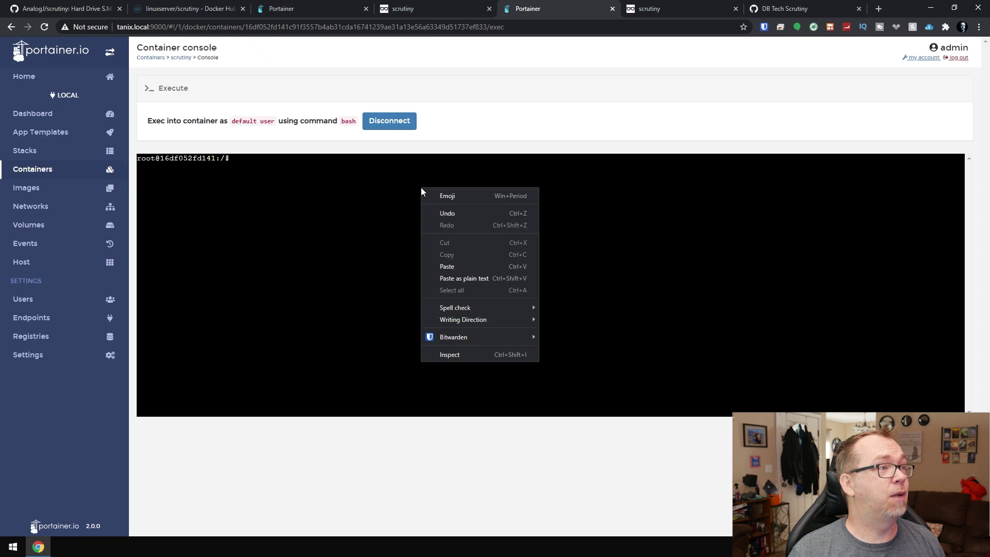
pyautogui.click(452, 261)
pyautogui.press('Return')
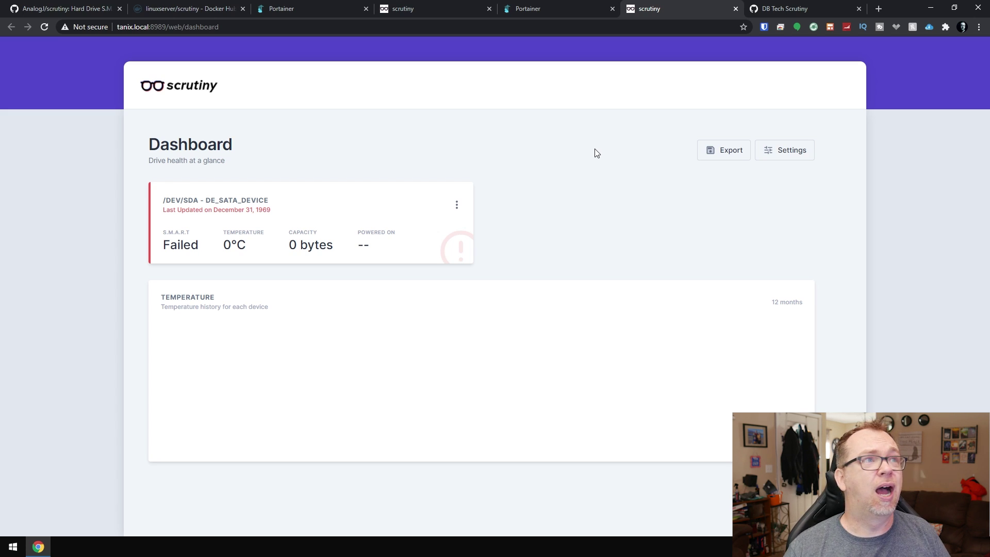
# Step: Return to Docker Hub's linuxserver/scrutiny page and scroll up to its Architecture/Tag table
pyautogui.click(189, 9)
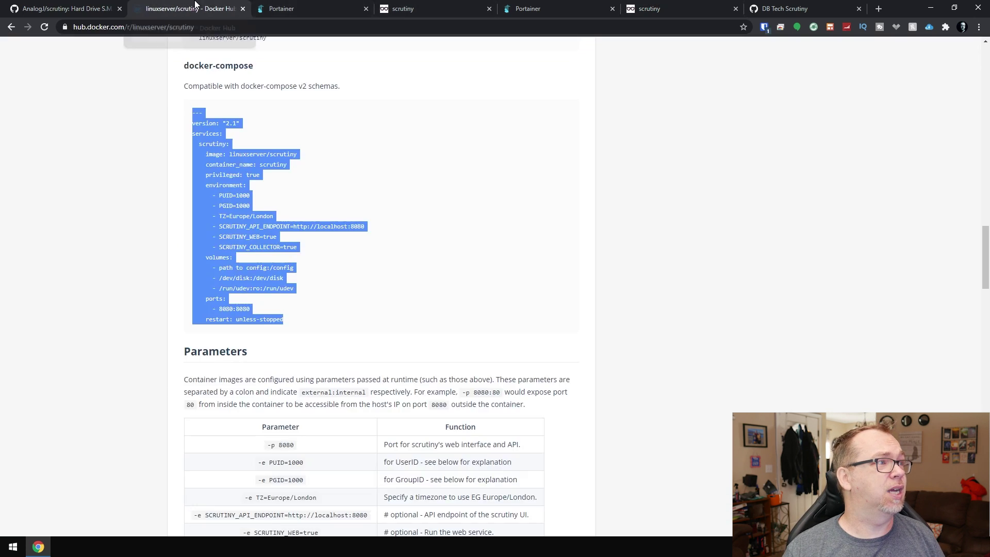
pyautogui.scroll(7, 288, 157)
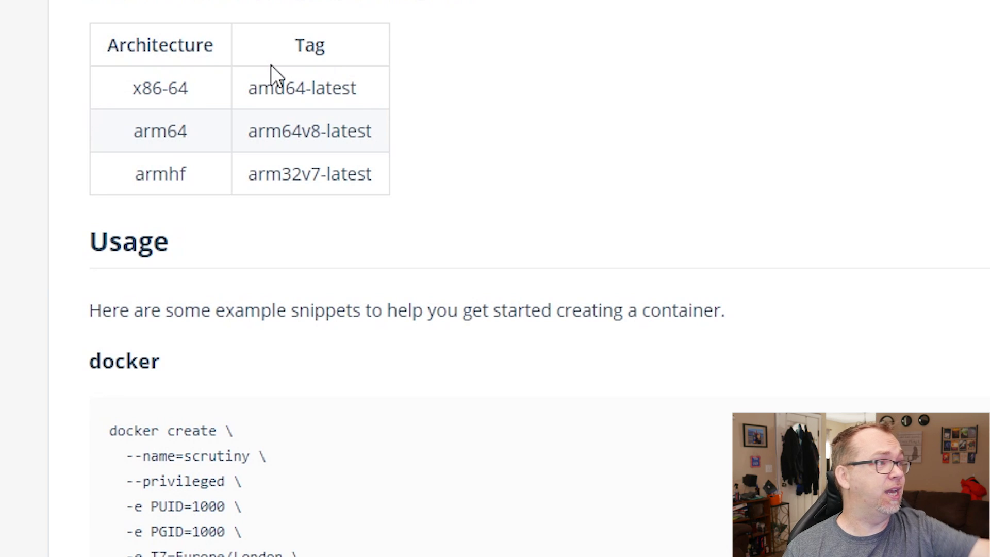